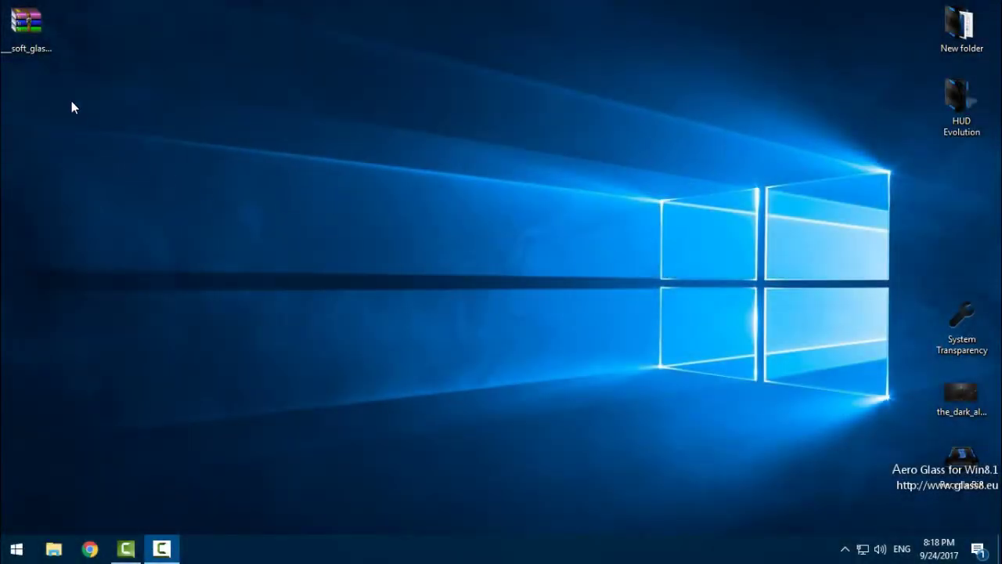
- Extract the Soft Glass archive onto the desktop and open its Soft Glass 10 for Windows 10 folder
click(21, 43)
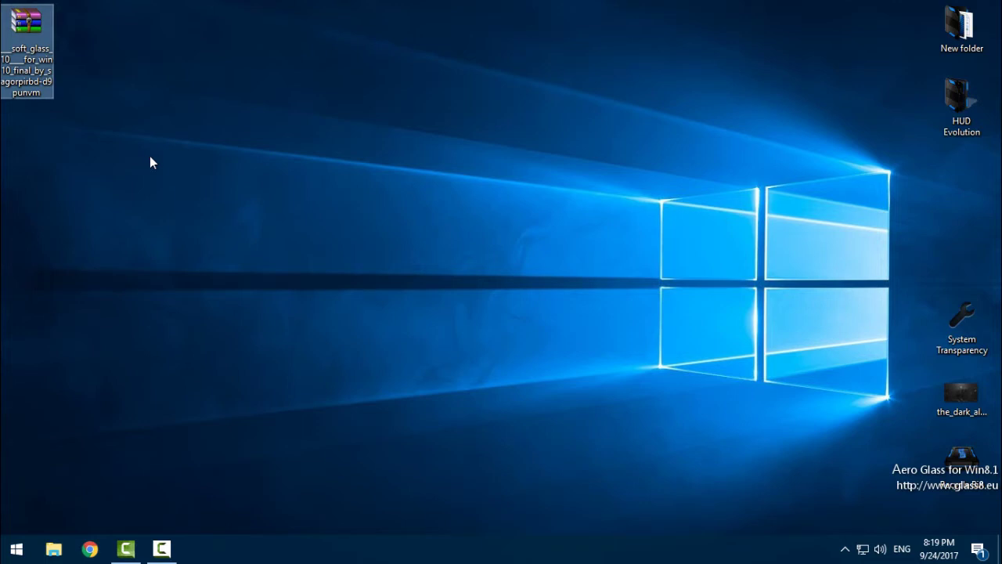
right_click(30, 49)
click(75, 142)
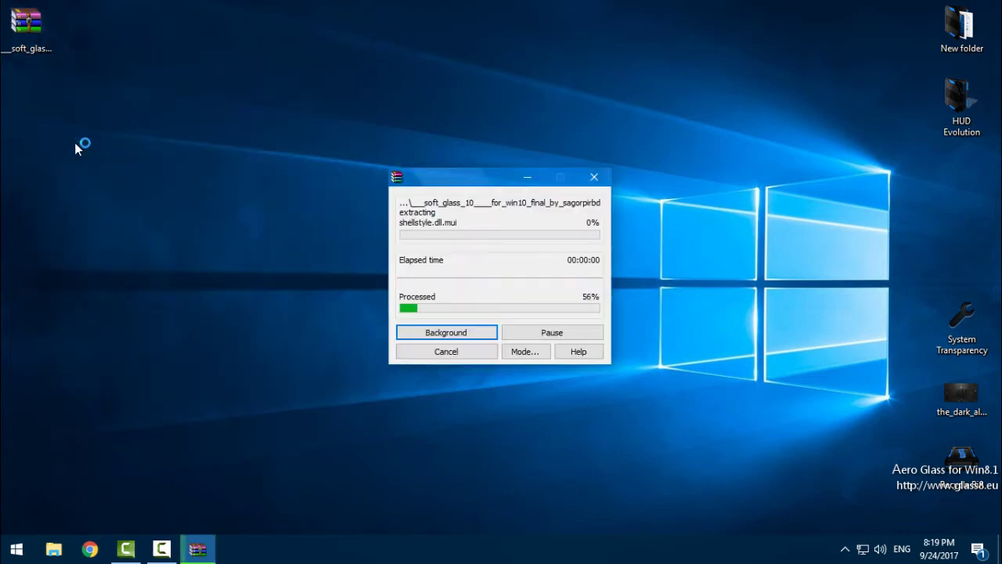
double_click(33, 109)
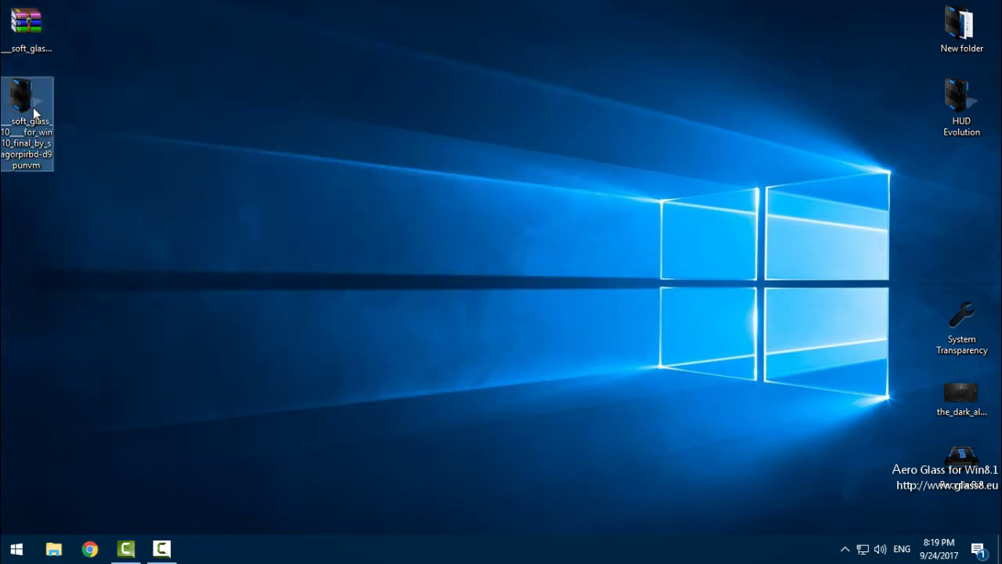
double_click(281, 220)
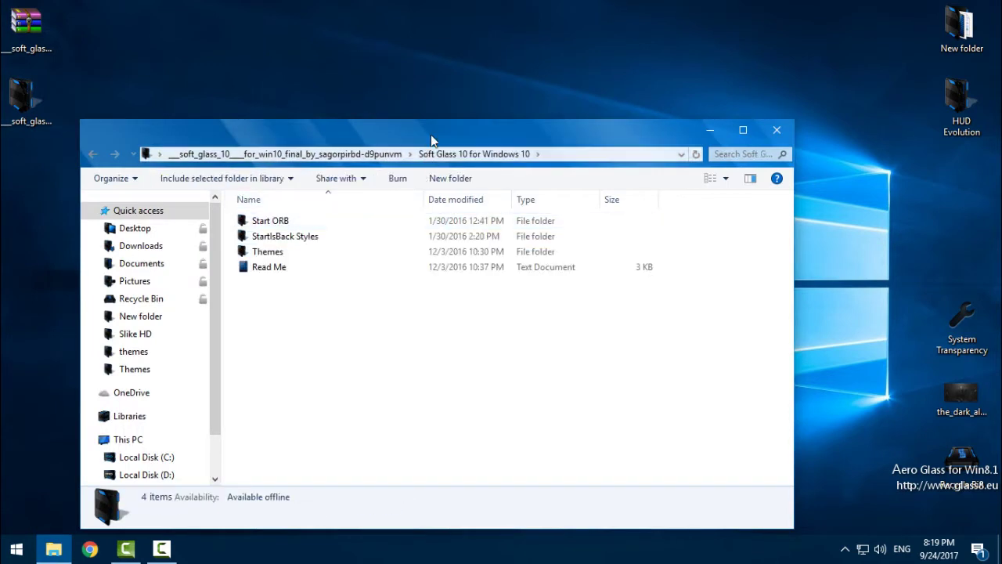
drag(456, 125, 500, 61)
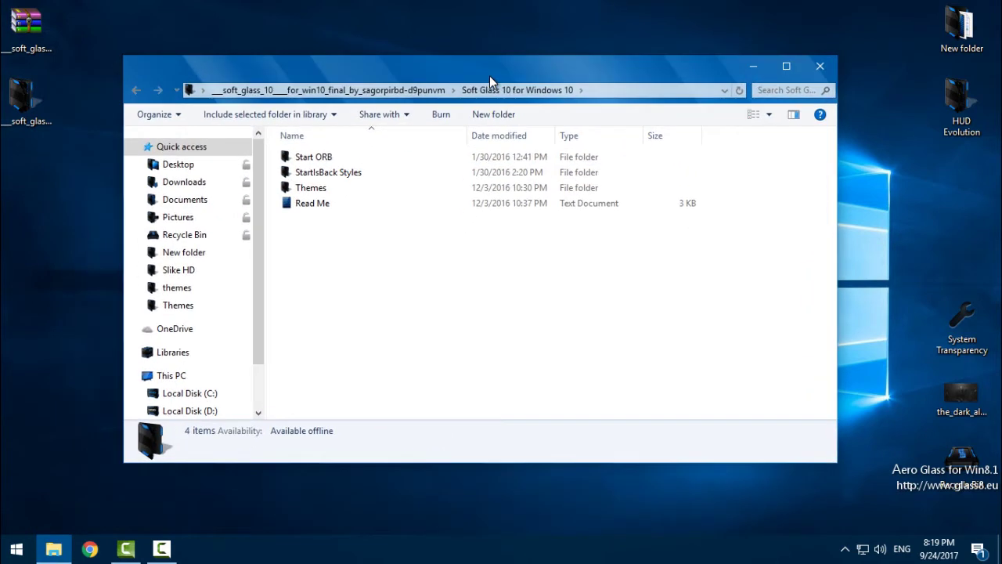
- Look through the Start ORB, StartIsBack Styles and Themes subfolders, ending inside Themes
click(351, 157)
click(313, 156)
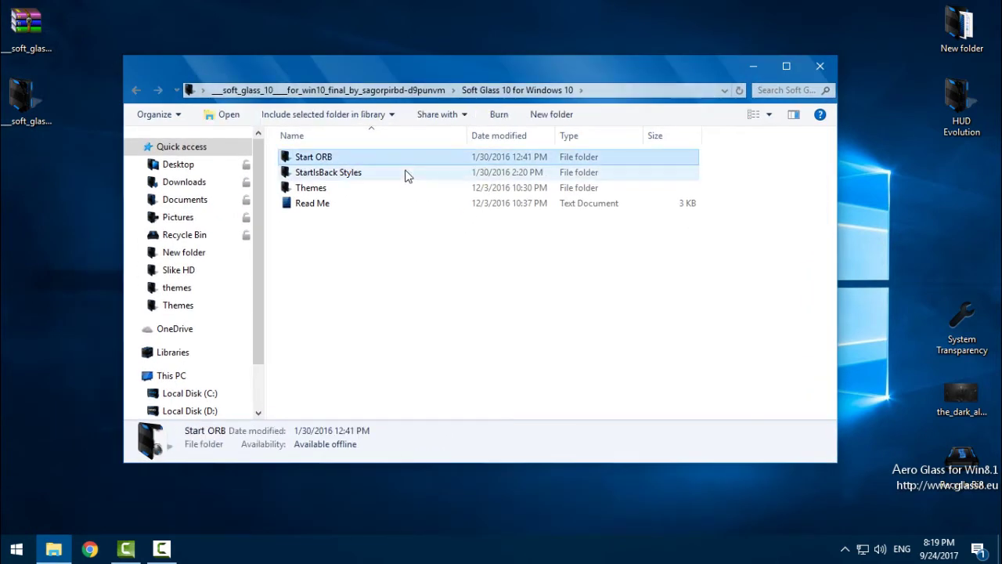
click(319, 176)
double_click(313, 188)
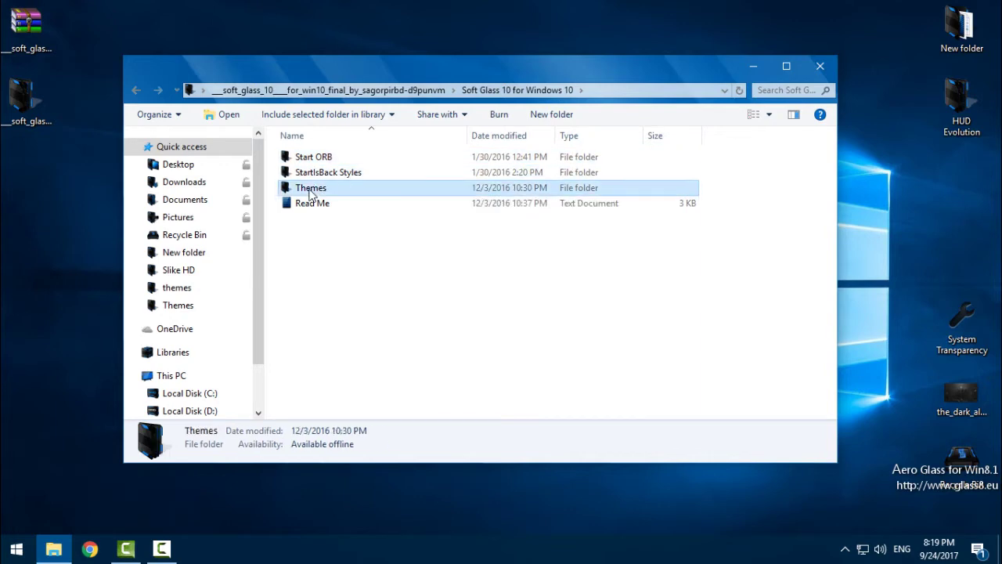
click(136, 90)
double_click(305, 157)
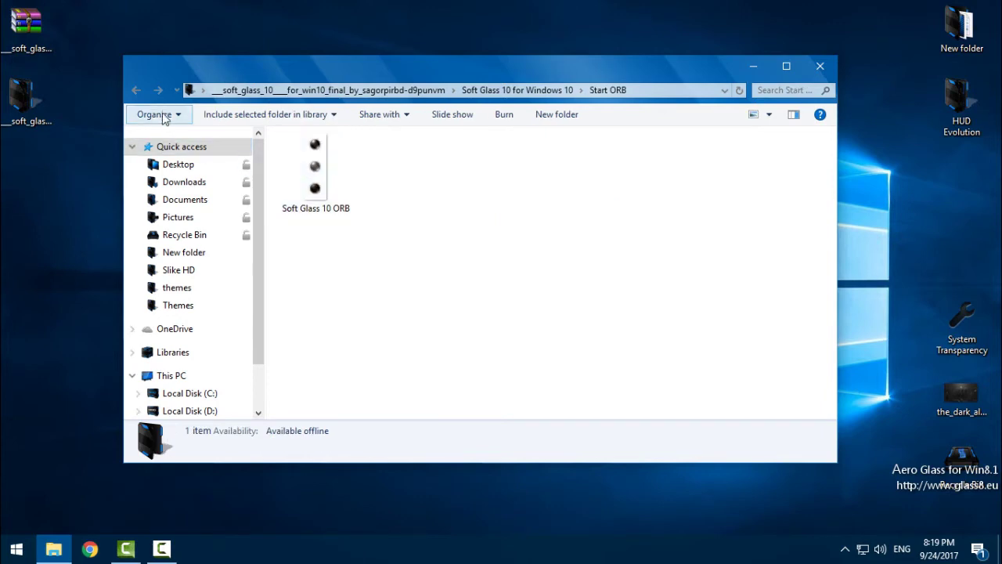
click(135, 91)
double_click(310, 188)
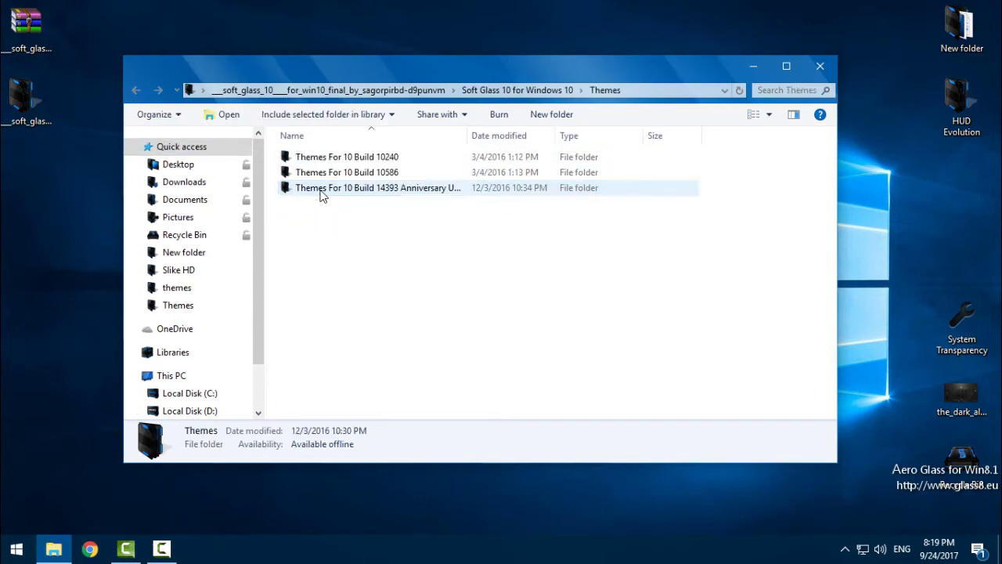
- Check the 10240, 10586 and 14393 build folders and widen the Name column to show full names
mouse_move(331, 212)
mouse_down()
mouse_move(475, 273)
mouse_move(533, 286)
mouse_up()
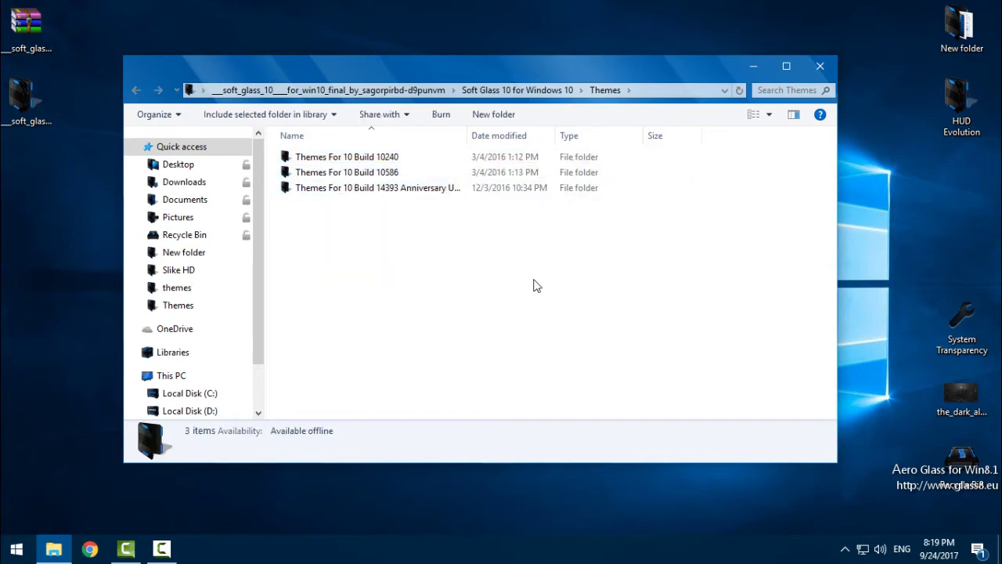
click(391, 160)
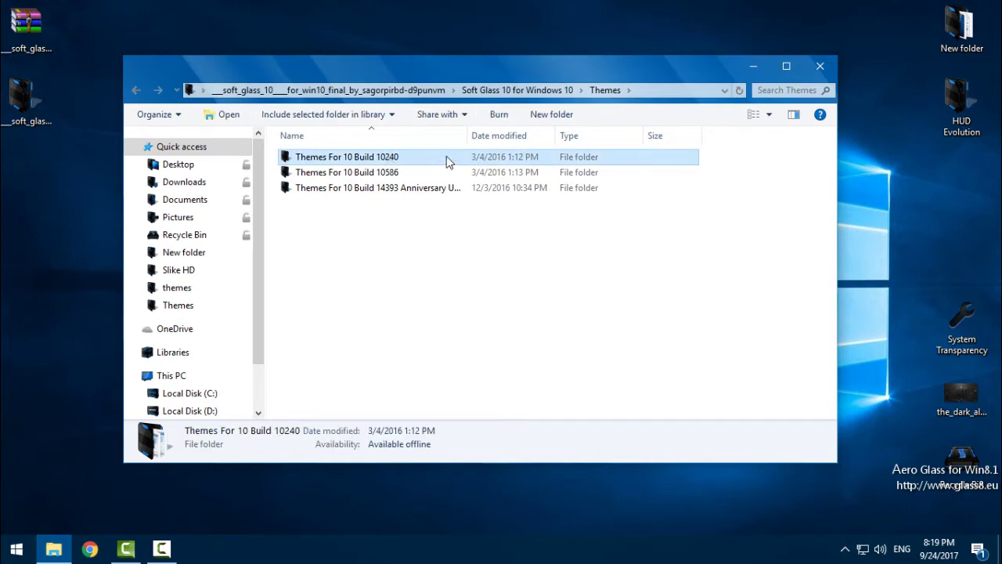
click(403, 177)
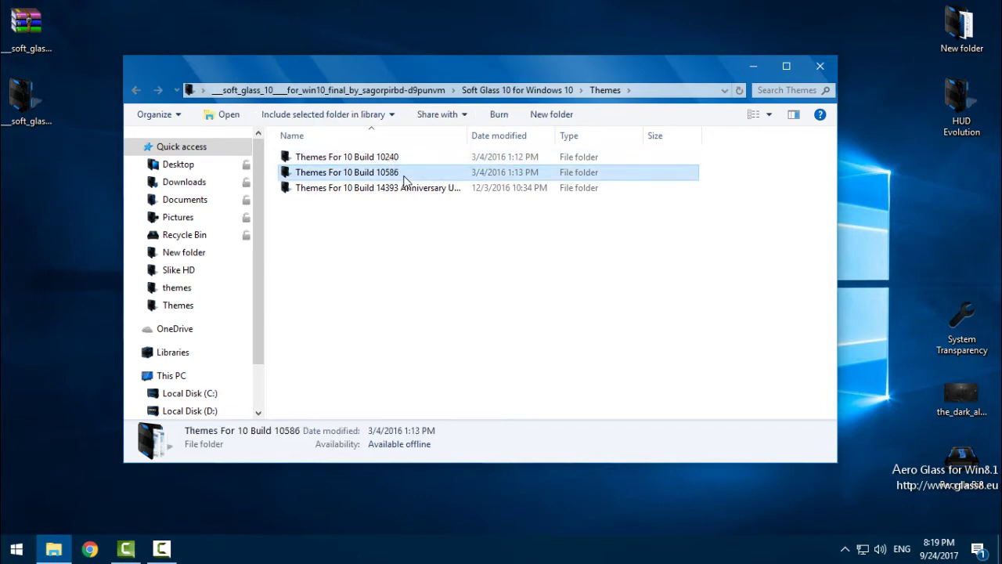
click(421, 191)
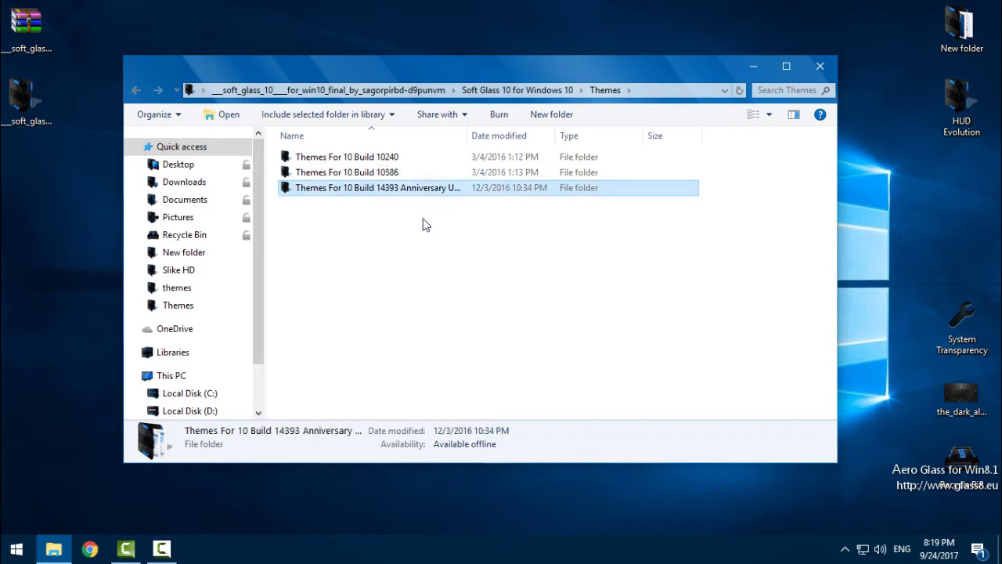
double_click(468, 135)
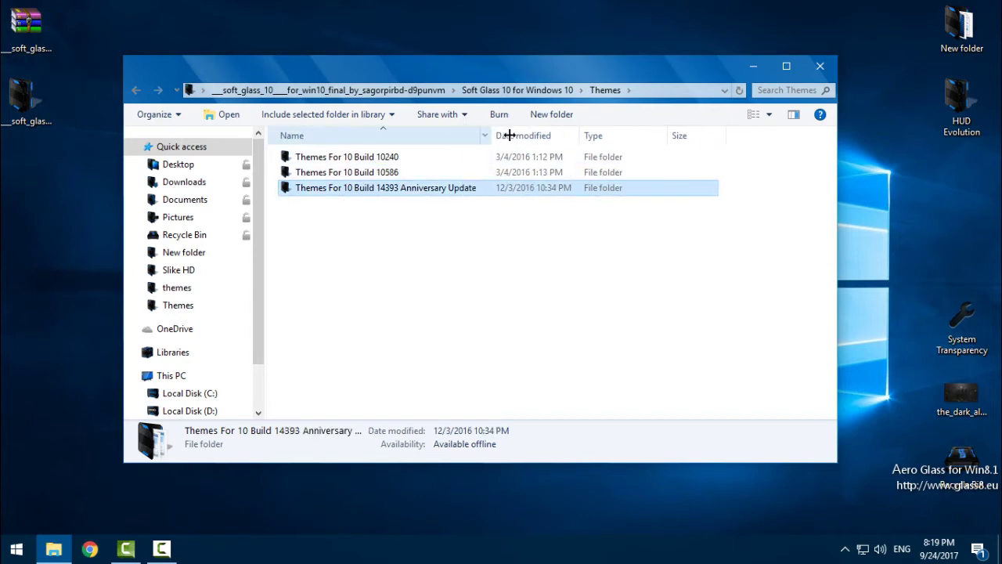
drag(517, 136, 539, 136)
click(461, 277)
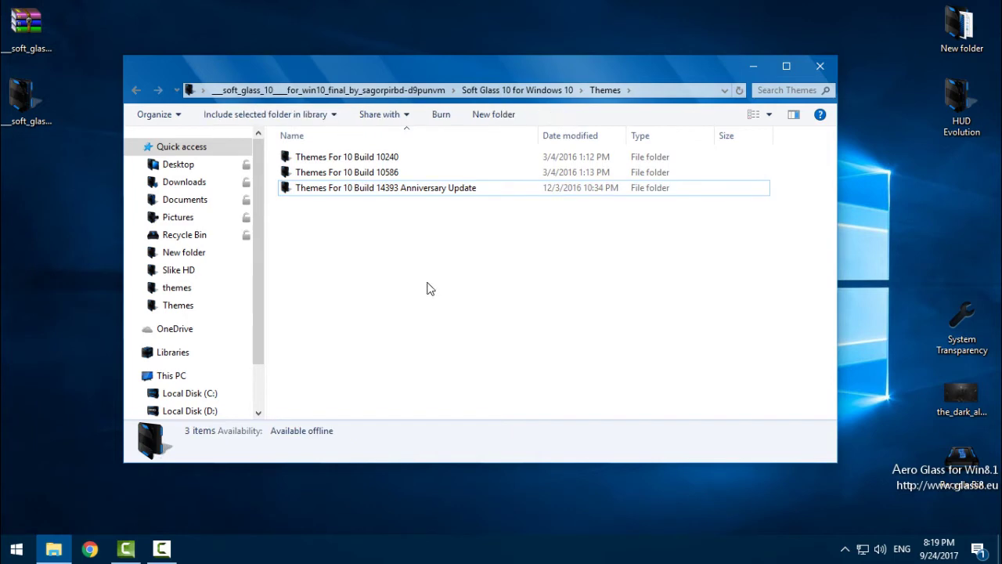
click(17, 554)
text(abou)
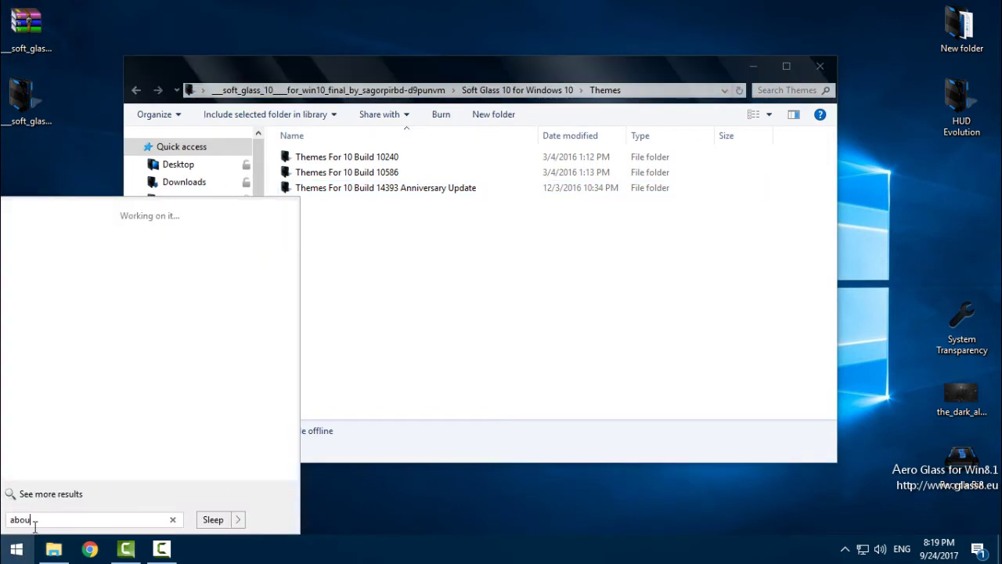
text(t)
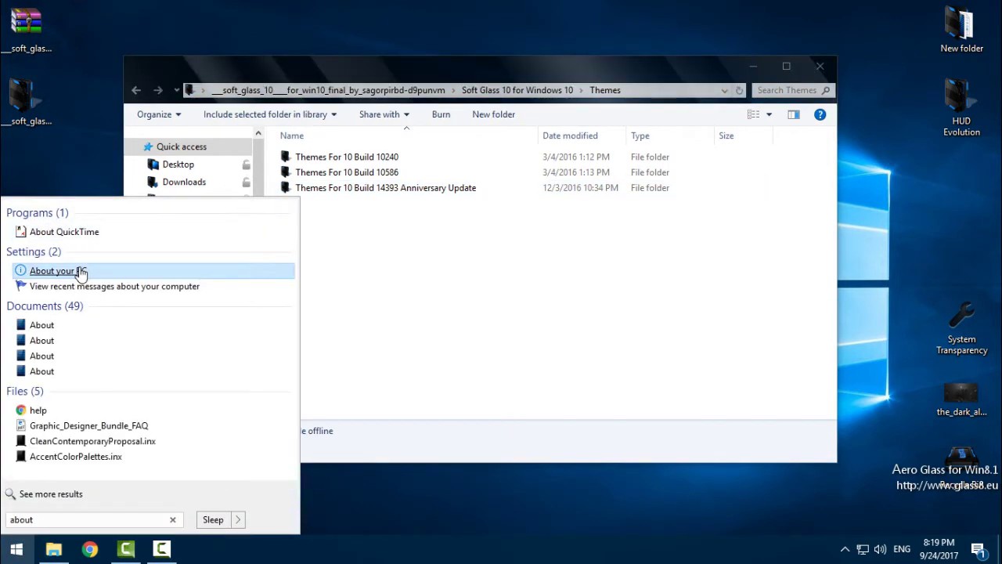
click(80, 271)
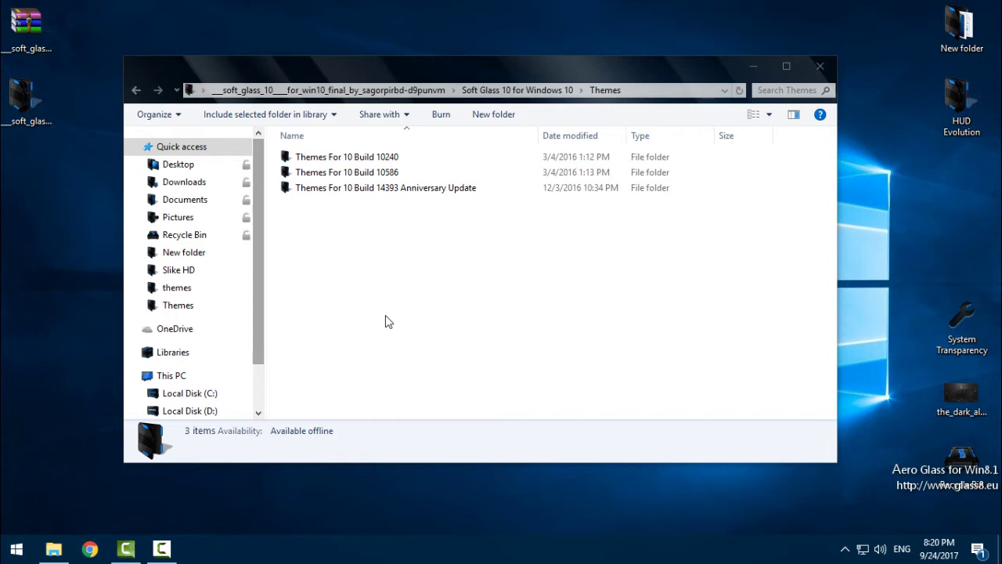
- Copy the three Soft Glass 10 items from the 14393 Anniversary Update theme folder
double_click(453, 188)
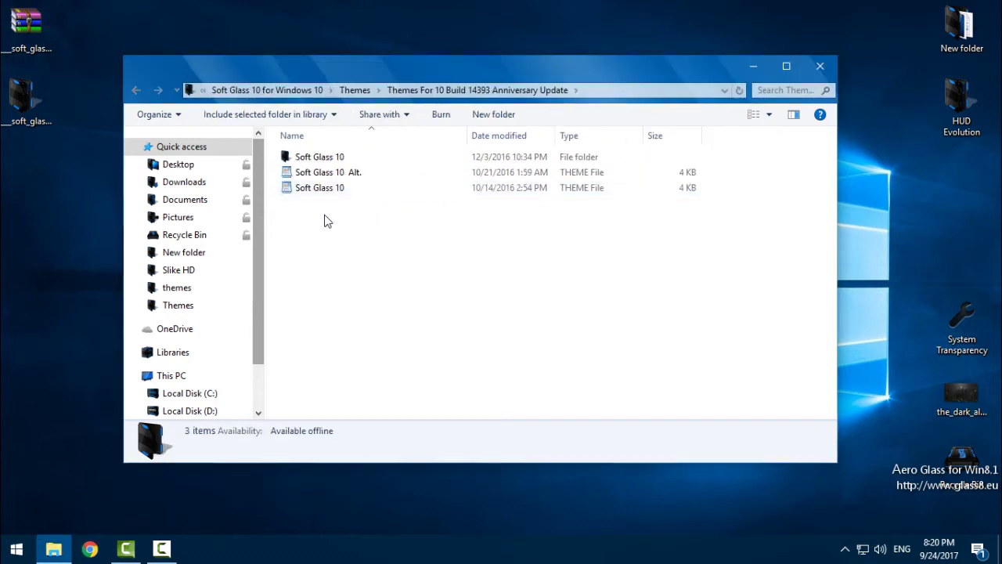
drag(326, 217, 372, 160)
right_click(372, 160)
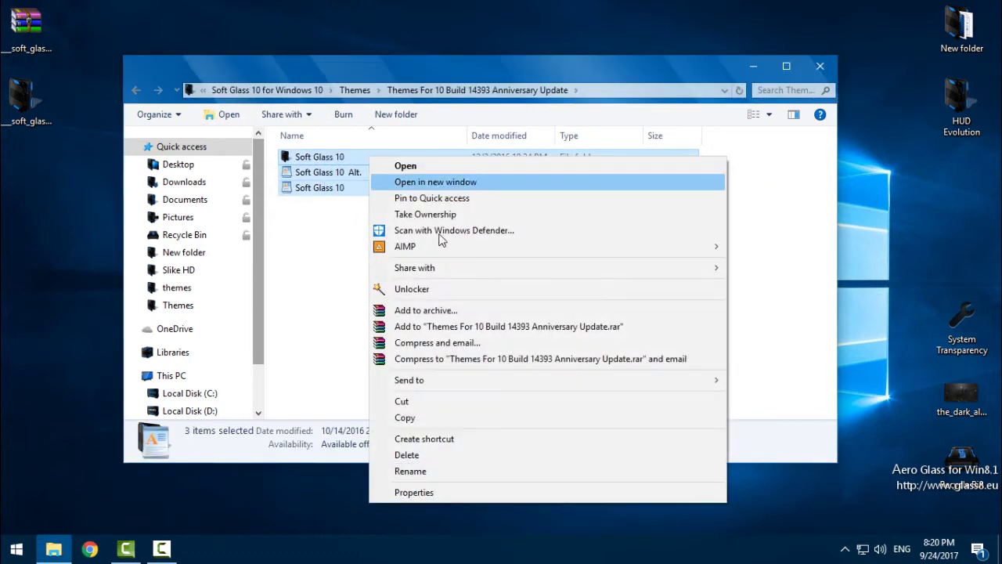
click(417, 418)
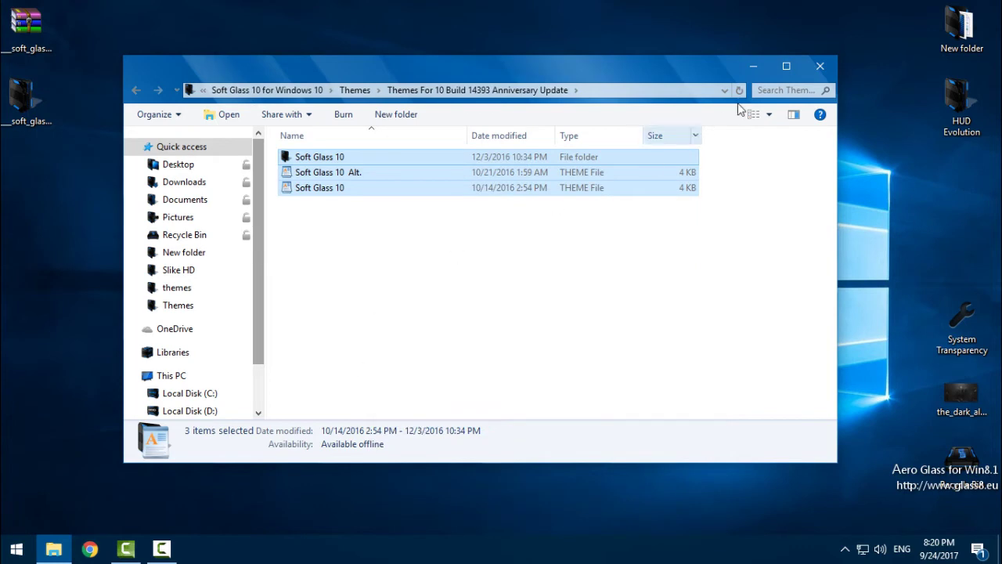
- Open C:\Windows\Resources\Themes in a new maximised Explorer window
click(786, 67)
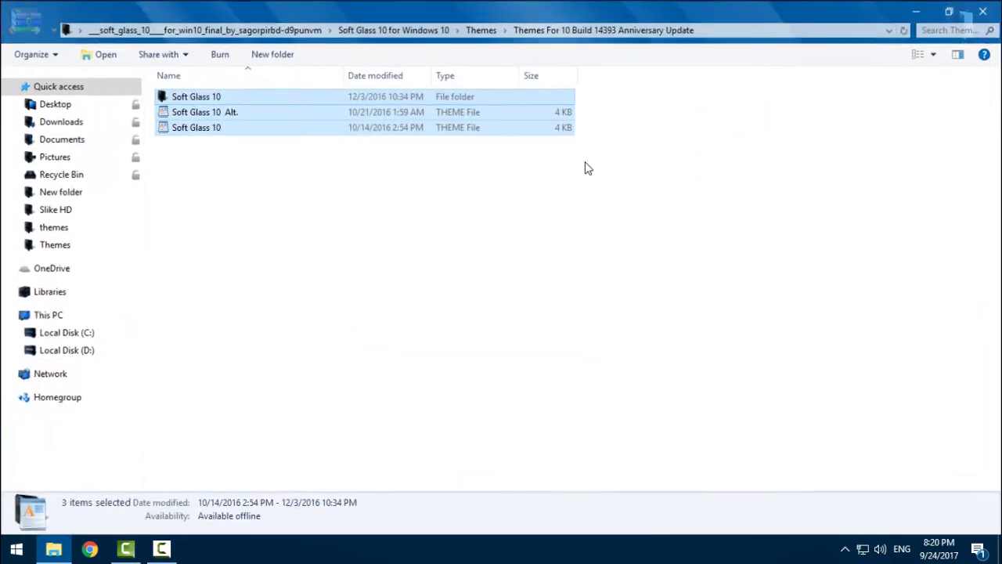
middle_click(86, 335)
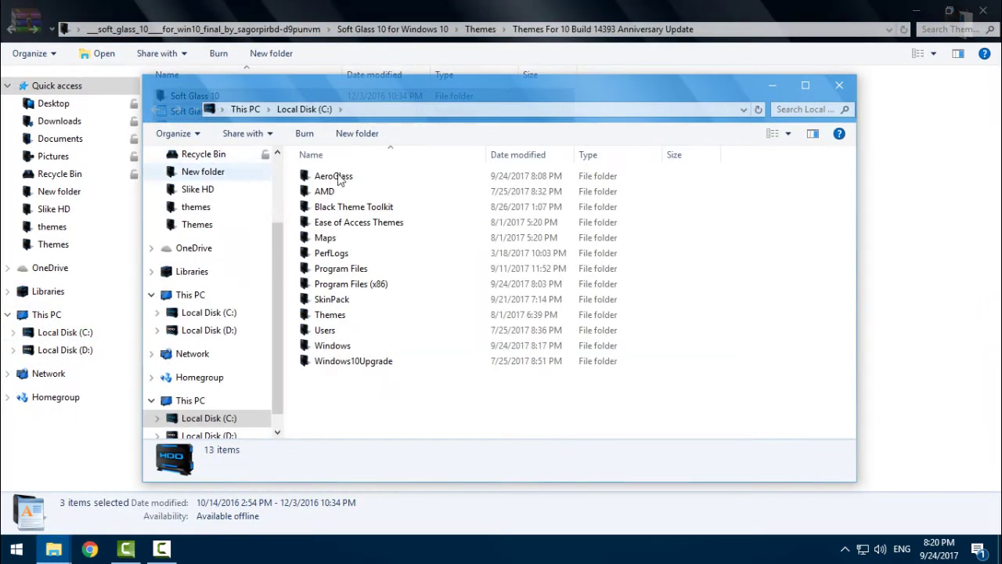
click(797, 96)
double_click(211, 265)
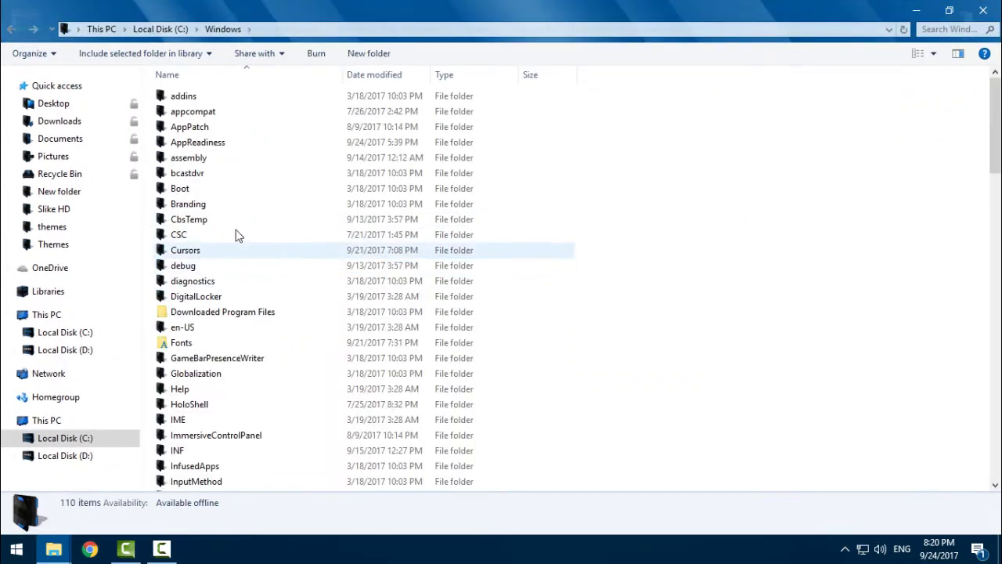
scroll(264, 148, down, 10)
click(204, 107)
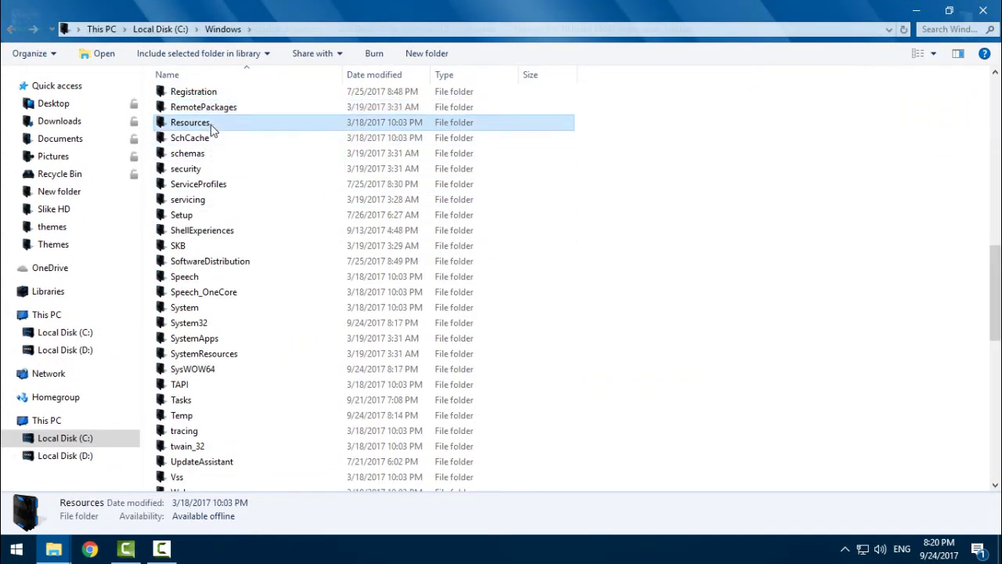
double_click(200, 124)
- Paste the Soft Glass 10 items into Themes, replacing existing files, and return to the list top
right_click(681, 177)
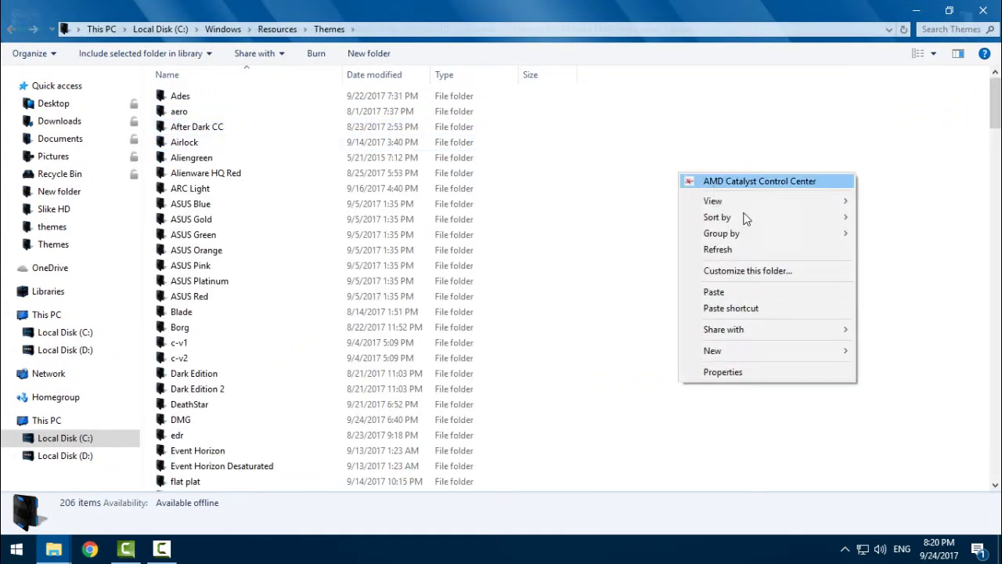
click(735, 293)
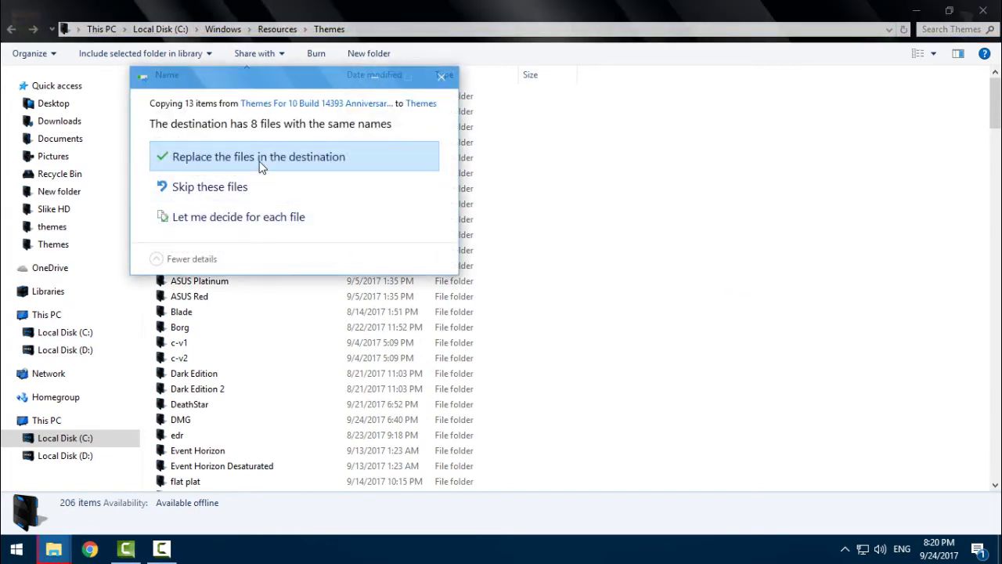
click(265, 159)
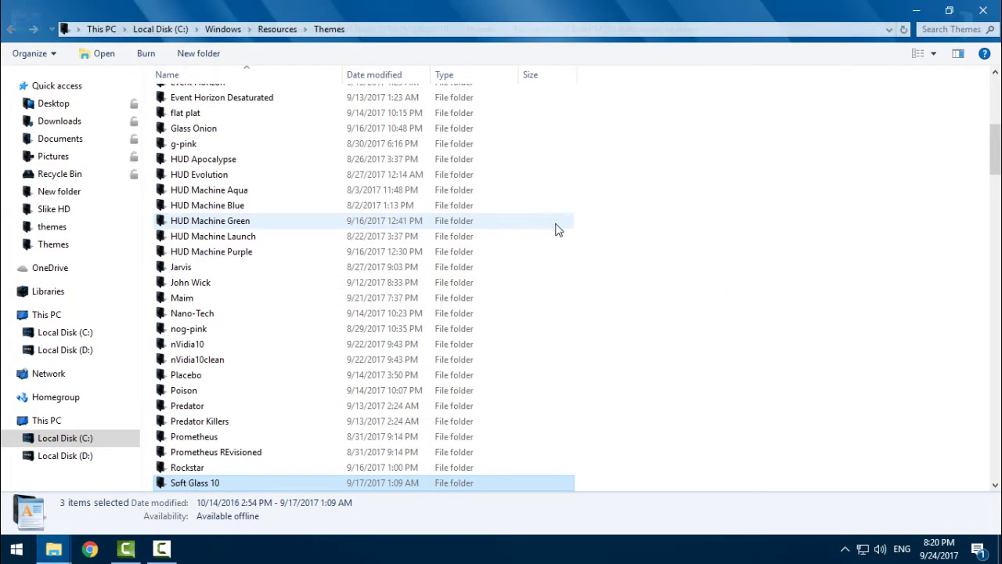
scroll(595, 239, down, 2)
scroll(639, 250, up, 1)
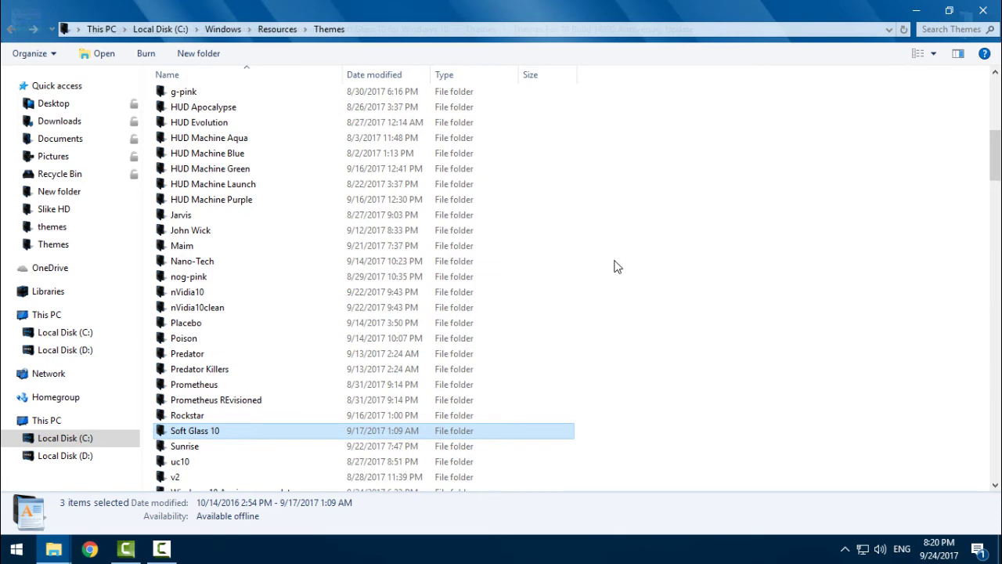
scroll(615, 266, up, 7)
scroll(614, 267, up, 2)
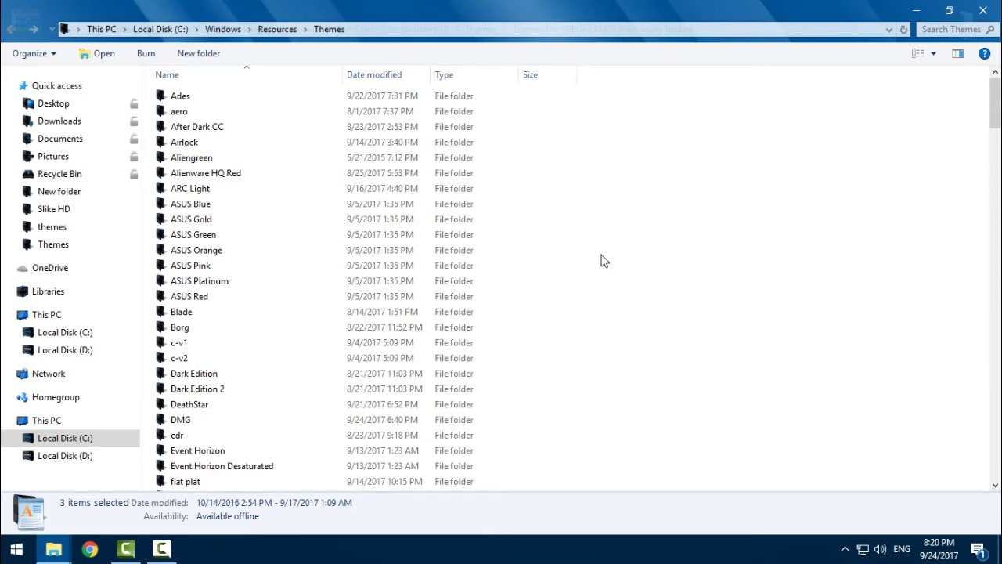
- Copy the Shell folder from the aero theme folder
click(192, 112)
mouse_move(179, 111)
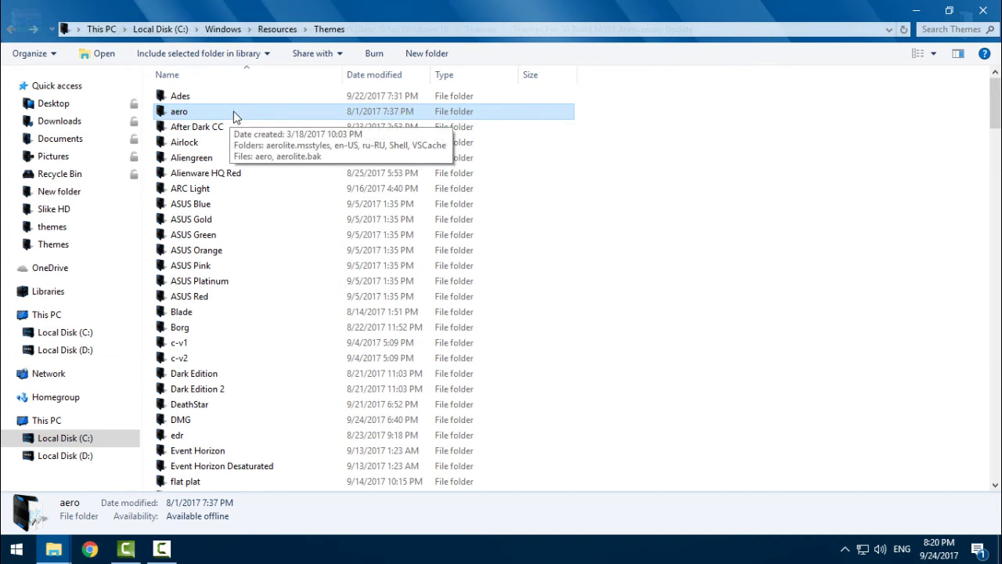
double_click(234, 111)
right_click(218, 144)
click(258, 433)
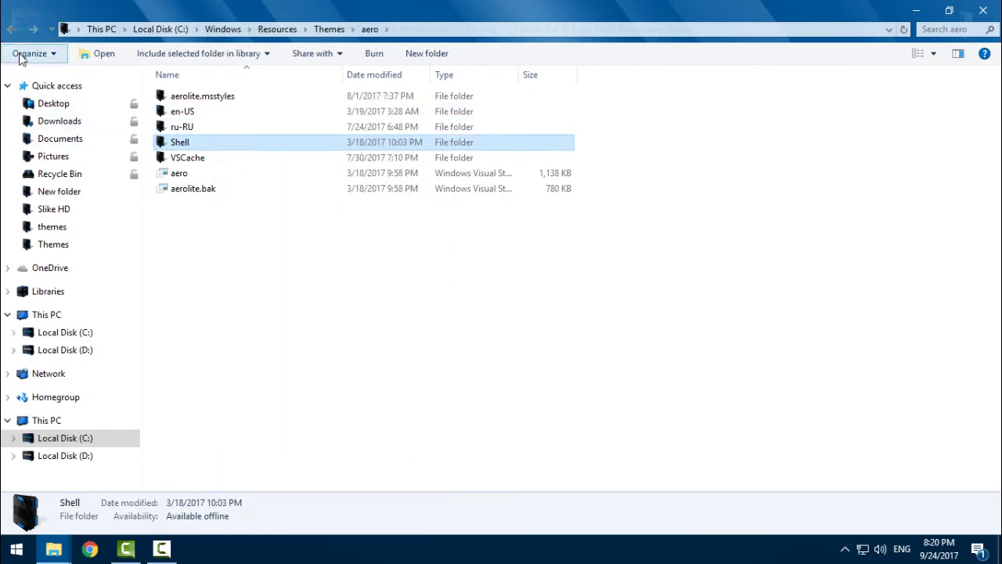
- Go back up to Themes and open the Soft Glass 10 theme folder
key(alt+Up)
scroll(519, 368, down, 2)
scroll(539, 374, down, 2)
scroll(539, 368, down, 3)
scroll(539, 368, down, 2)
scroll(539, 369, down, 1)
scroll(540, 369, up, 5)
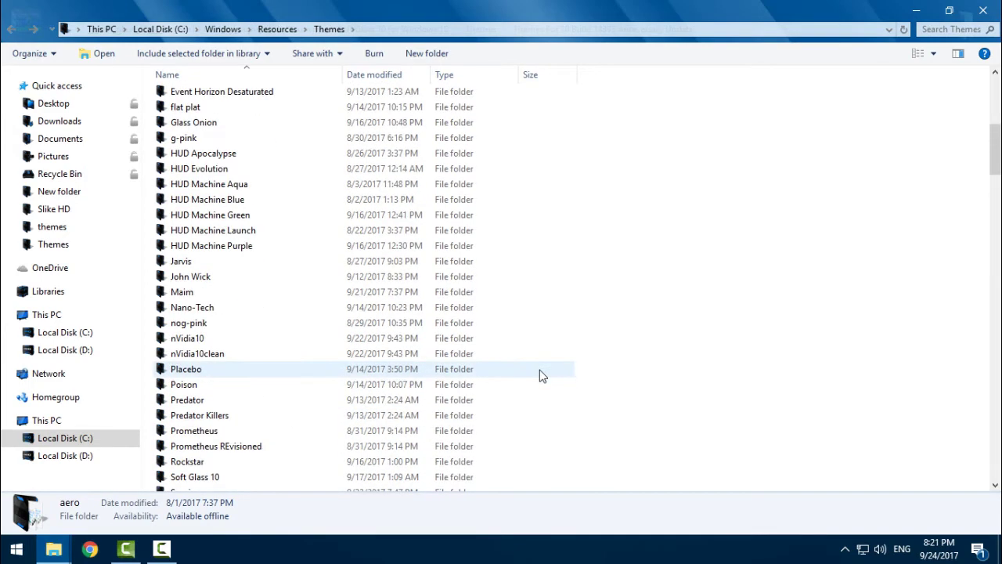
key(s)
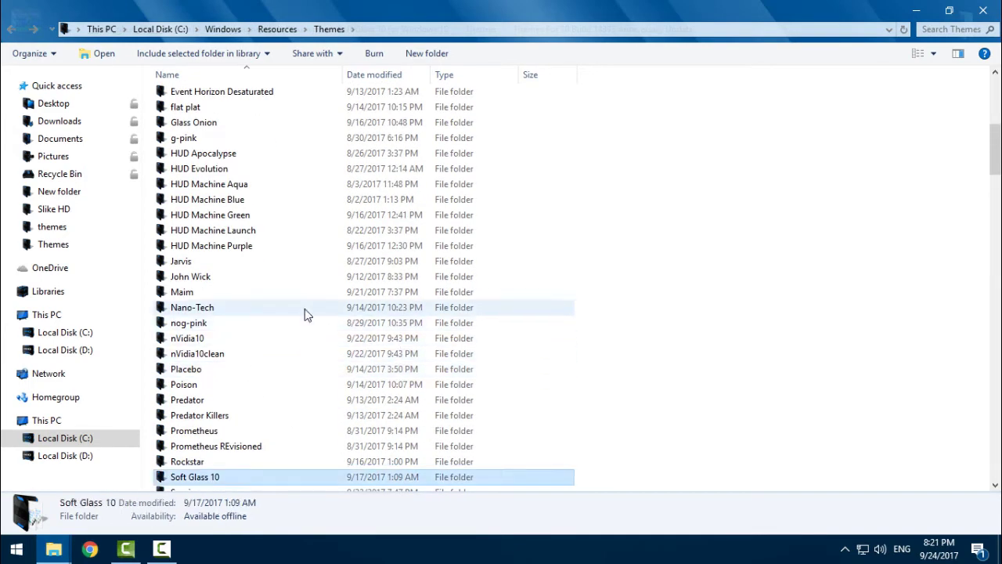
scroll(668, 380, down, 2)
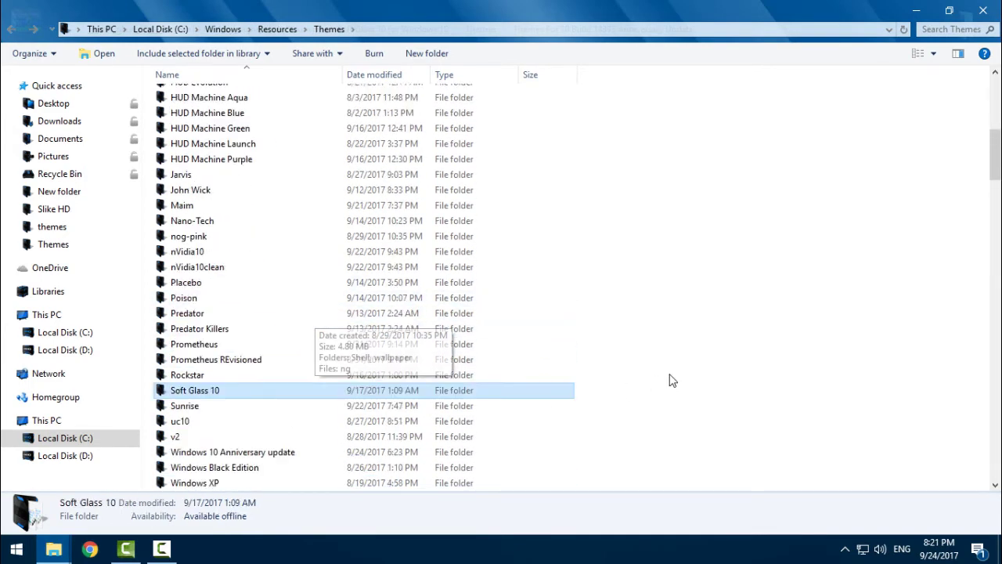
double_click(207, 389)
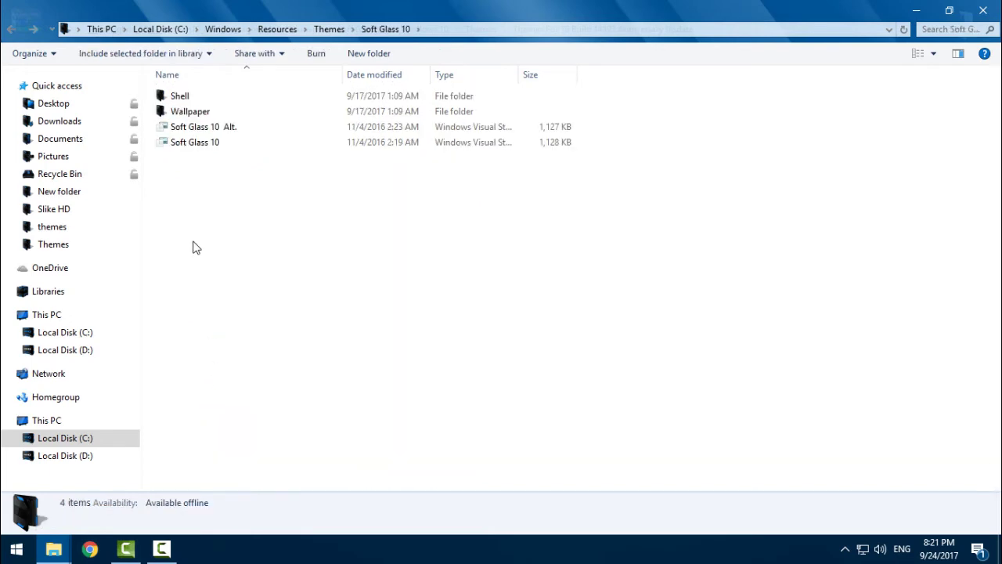
- Delete Soft Glass 10's Shell folder, paste aero's Shell in its place, and refresh the listing
right_click(205, 102)
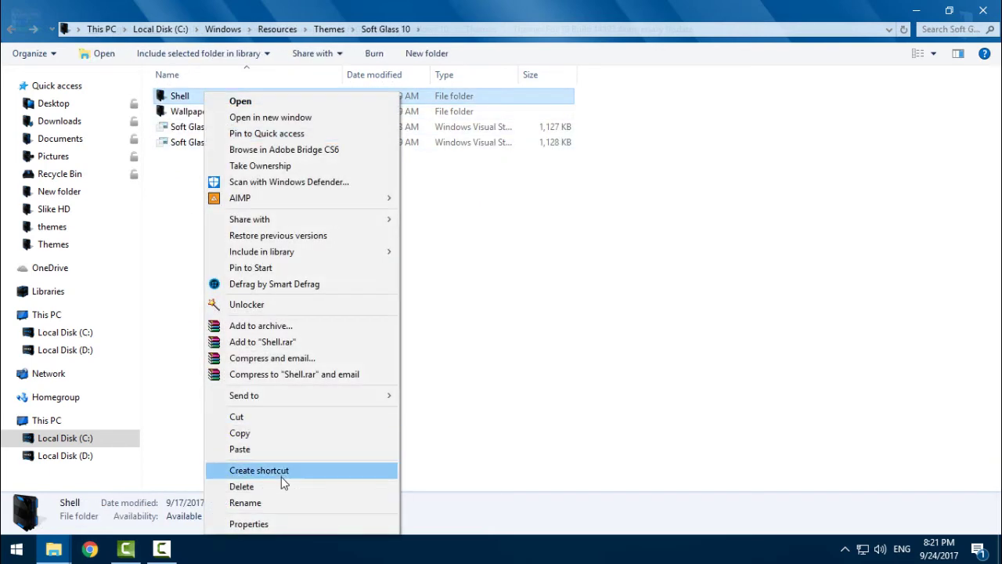
click(288, 486)
right_click(268, 233)
click(331, 356)
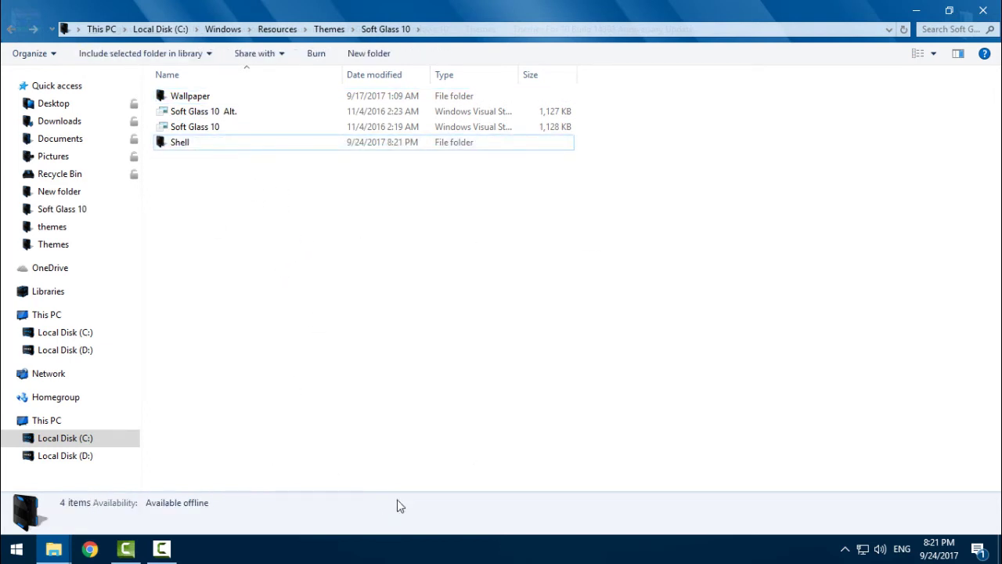
right_click(400, 212)
click(476, 284)
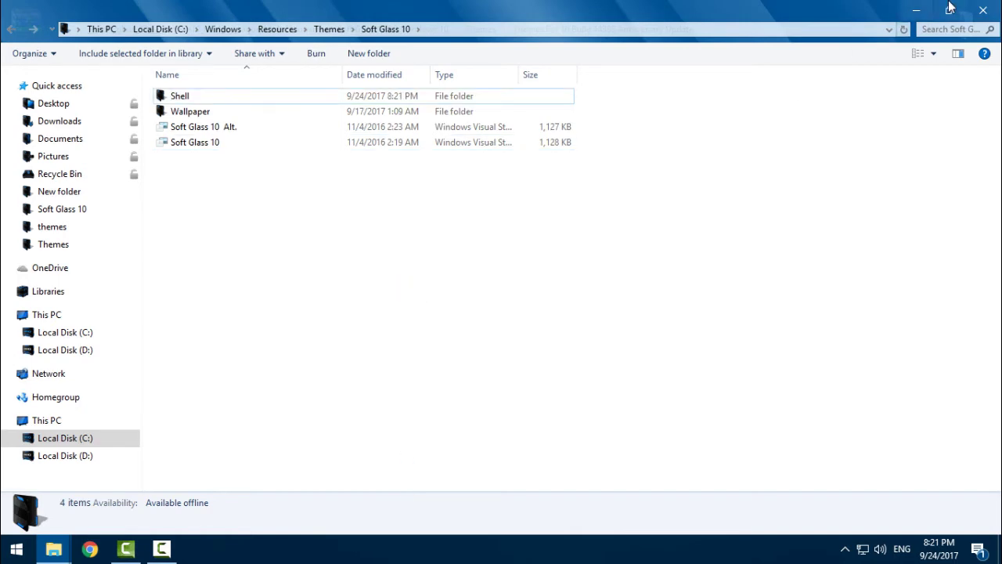
click(916, 10)
- Open Personalization from the desktop and scroll through the Themes list
key(super+d)
right_click(413, 356)
click(441, 349)
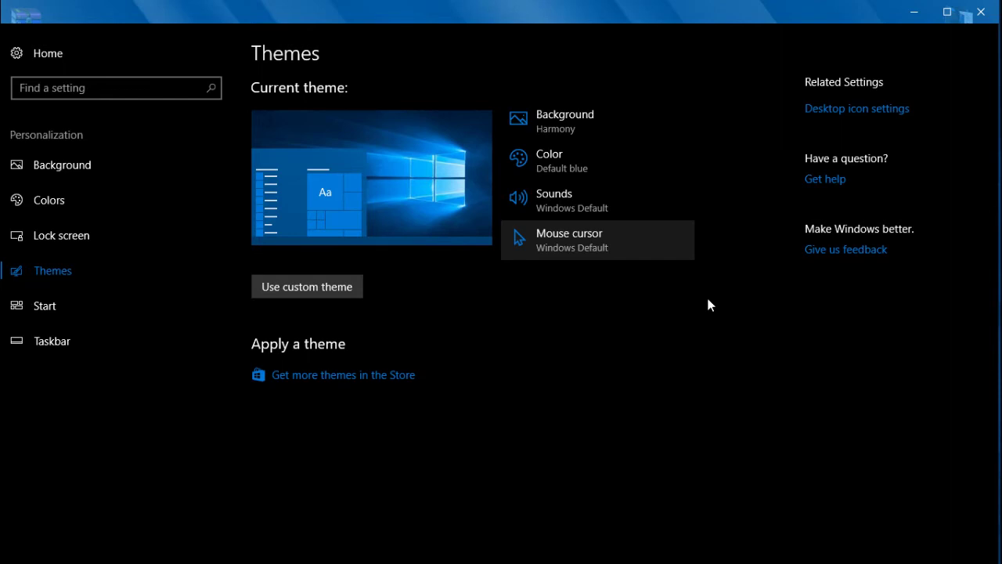
scroll(783, 324, down, 5)
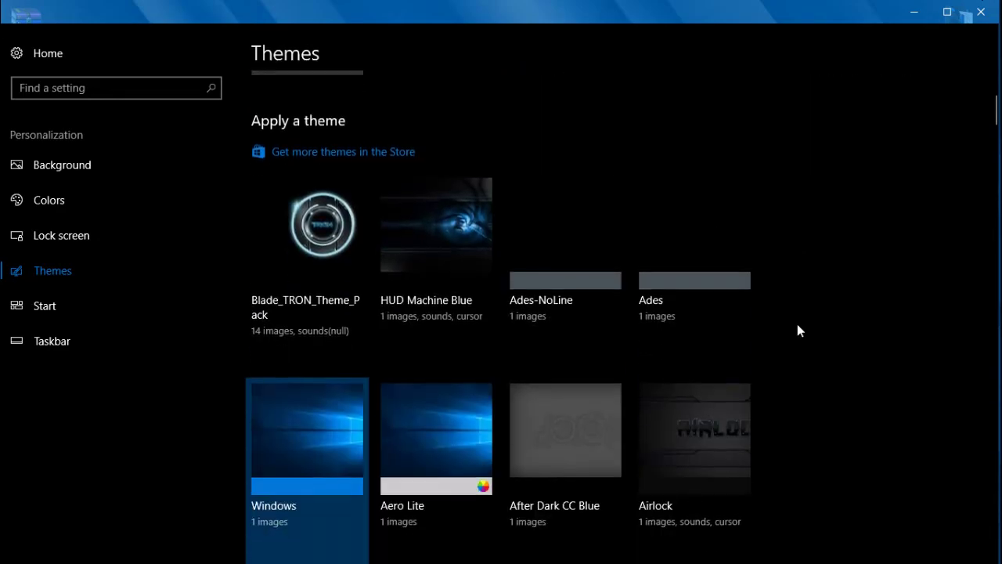
scroll(796, 330, down, 5)
scroll(797, 330, down, 5)
scroll(800, 334, down, 5)
scroll(801, 338, down, 5)
scroll(801, 338, down, 5)
scroll(801, 338, down, 5)
- Apply the Soft Glass 10 Alt. theme and minimize Settings
scroll(801, 338, up, 5)
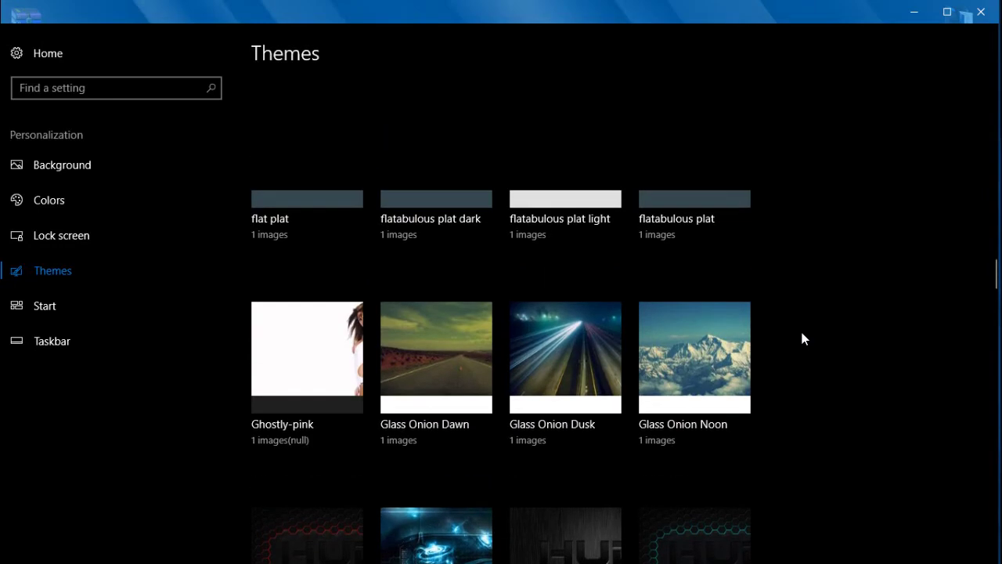
scroll(802, 335, down, 5)
scroll(803, 342, down, 5)
scroll(804, 348, down, 5)
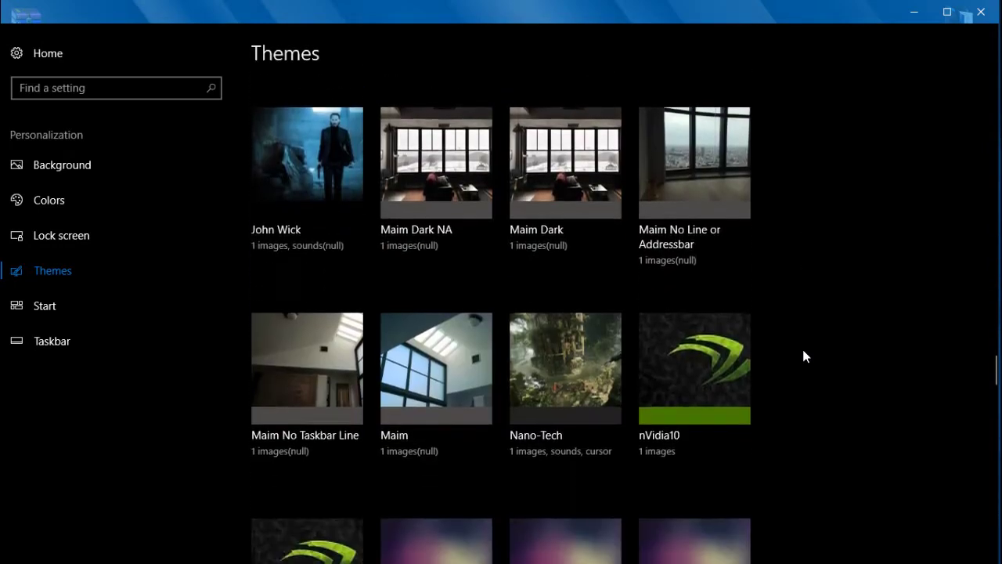
scroll(804, 350, down, 5)
scroll(803, 350, down, 5)
scroll(802, 349, down, 5)
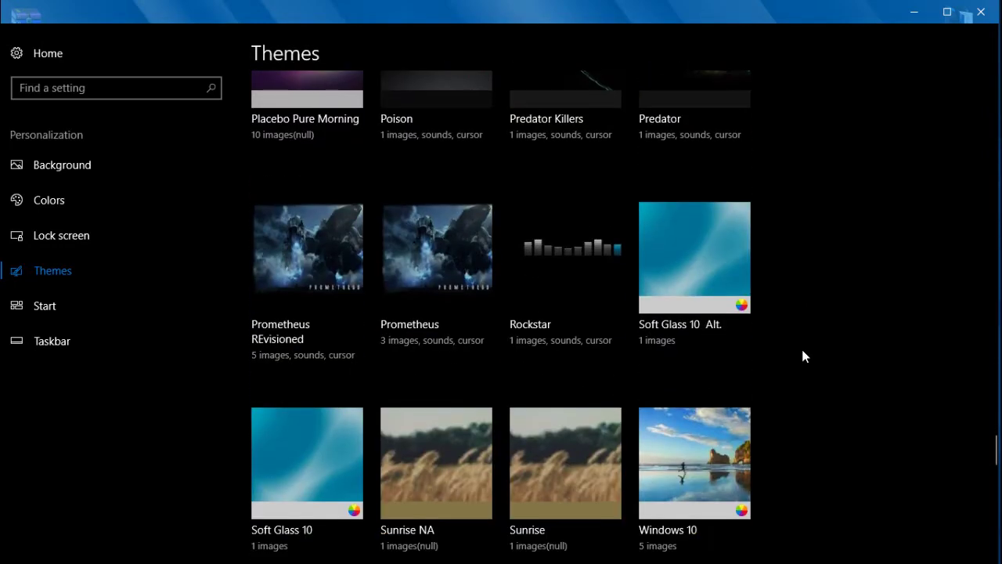
scroll(802, 349, down, 1)
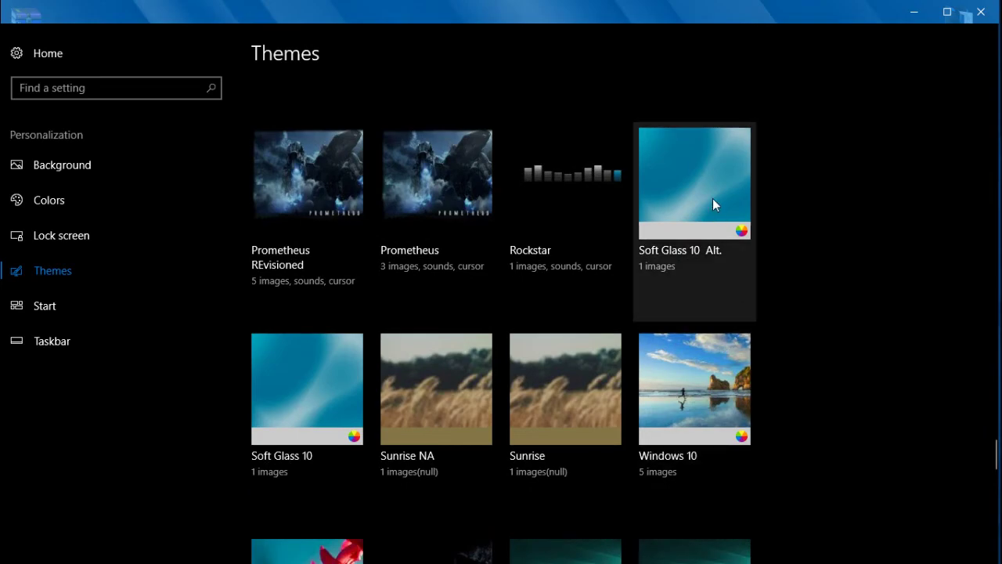
click(712, 198)
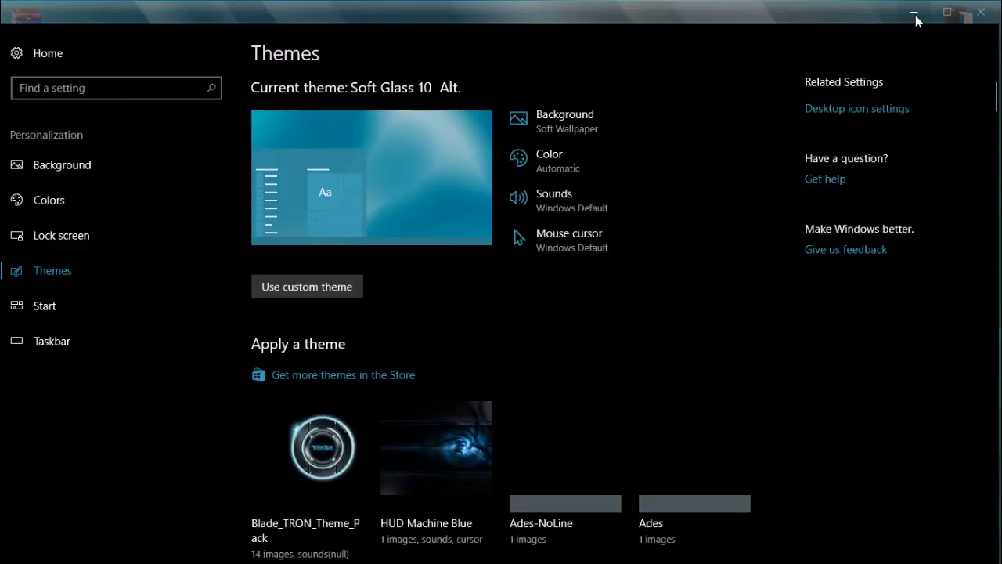
click(915, 15)
- Refresh the desktop and open This PC in a restored Explorer window centred on screen
right_click(236, 196)
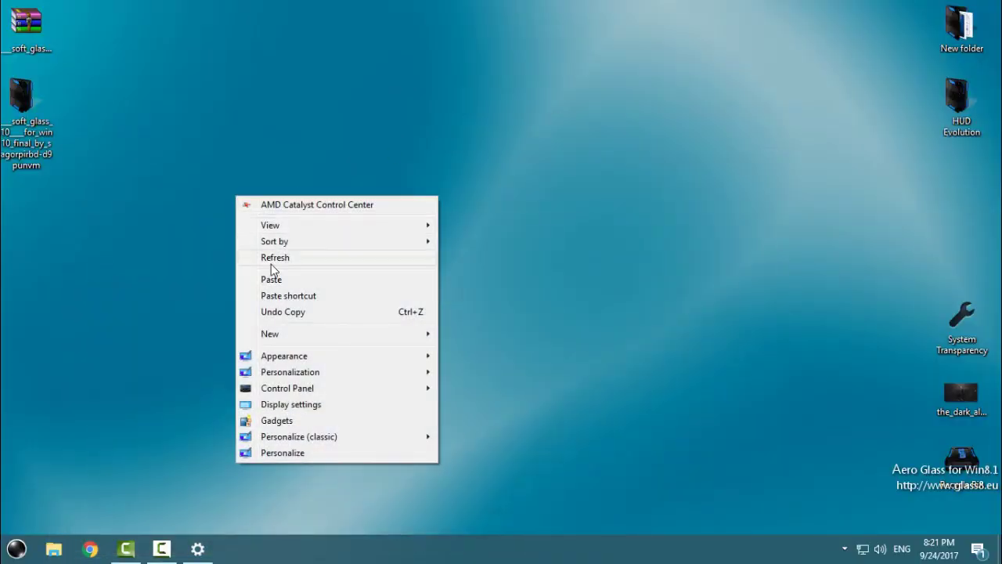
click(270, 264)
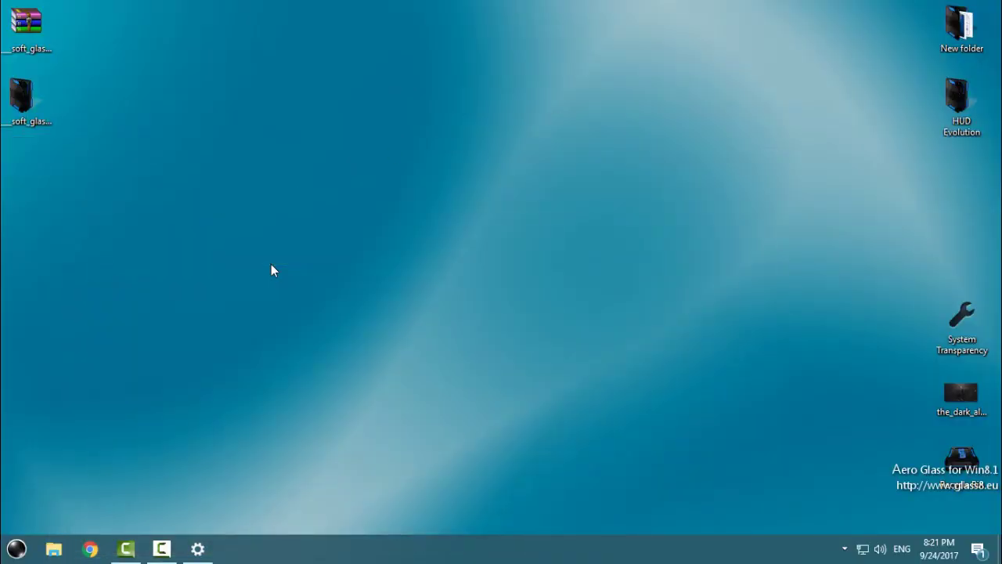
click(53, 547)
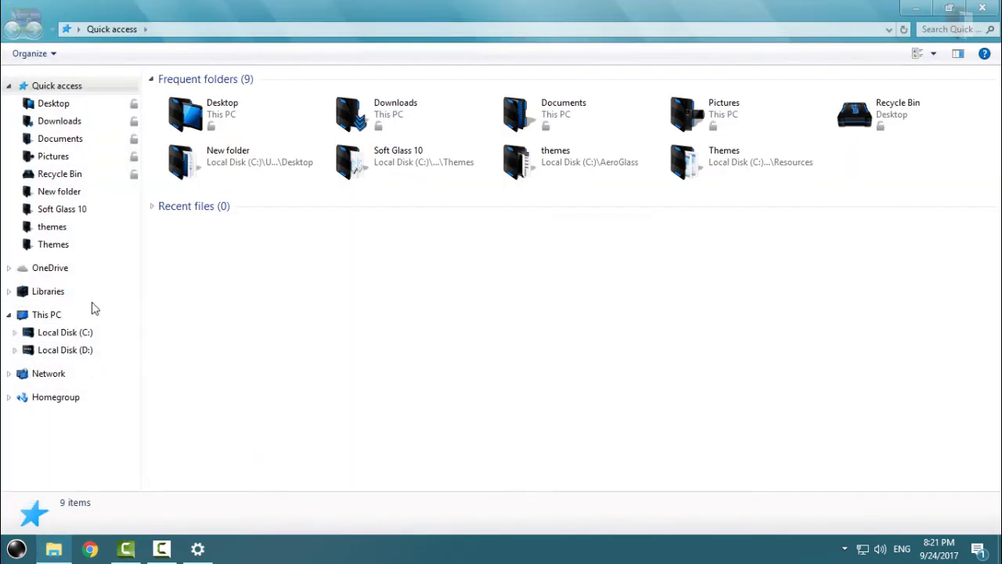
click(110, 317)
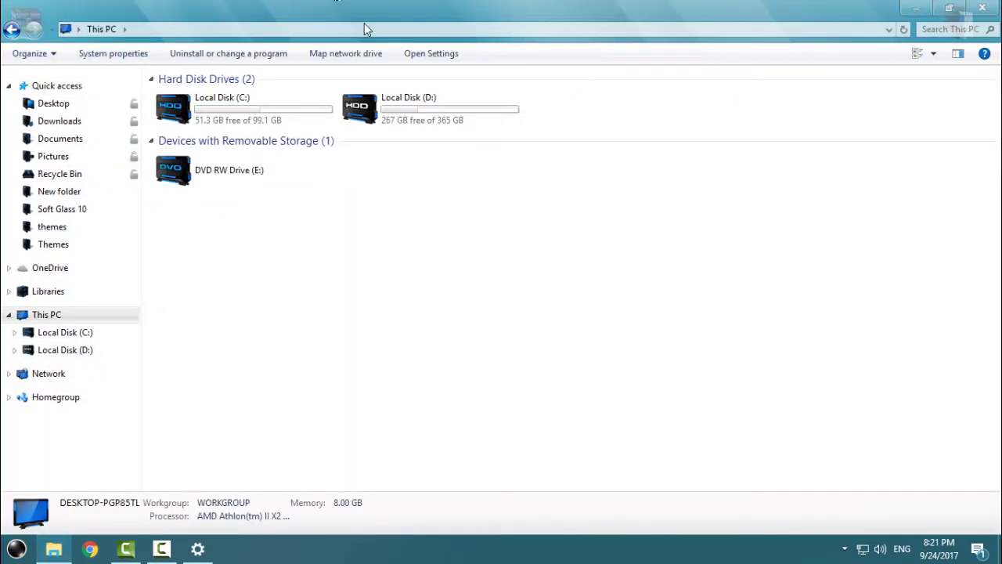
double_click(350, 15)
drag(351, 16, 460, 73)
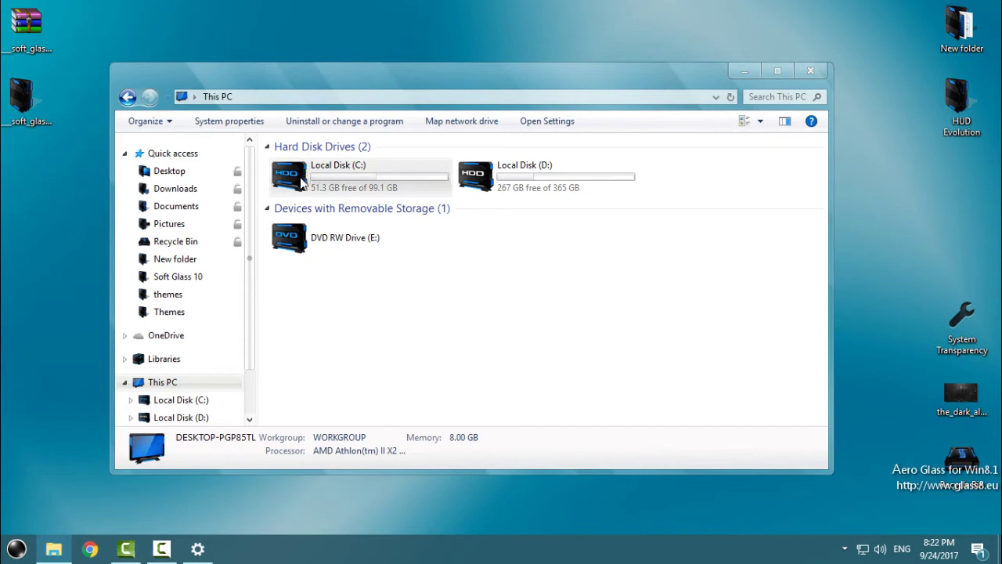
- Inspect Local Disk C: and D:, refresh the This PC view, and restore the floating window
click(484, 183)
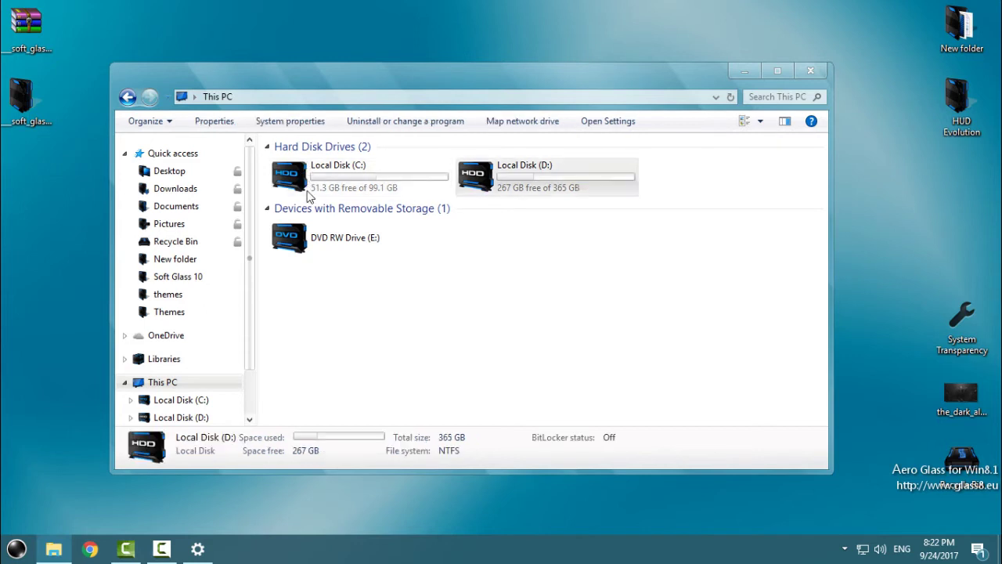
click(308, 195)
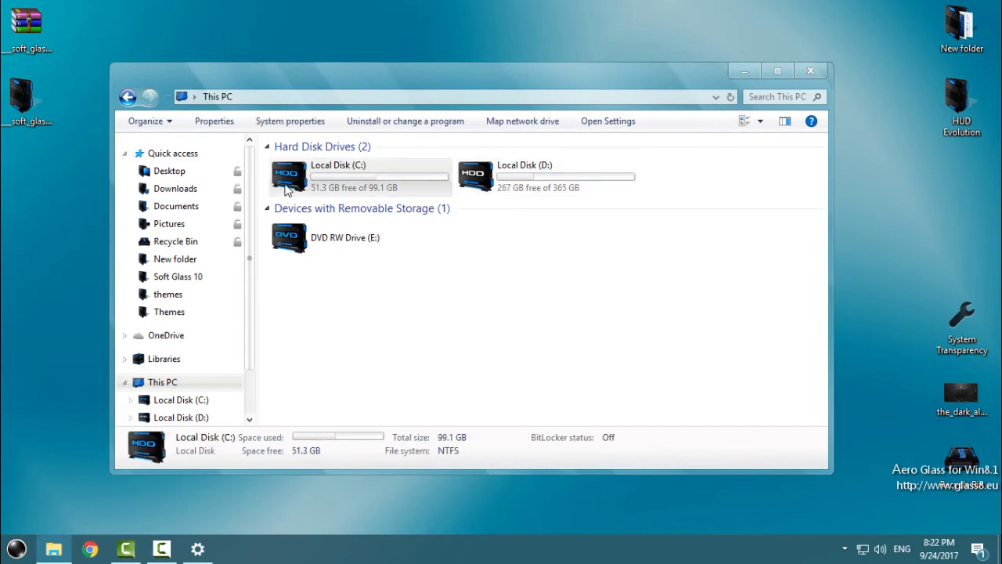
click(472, 183)
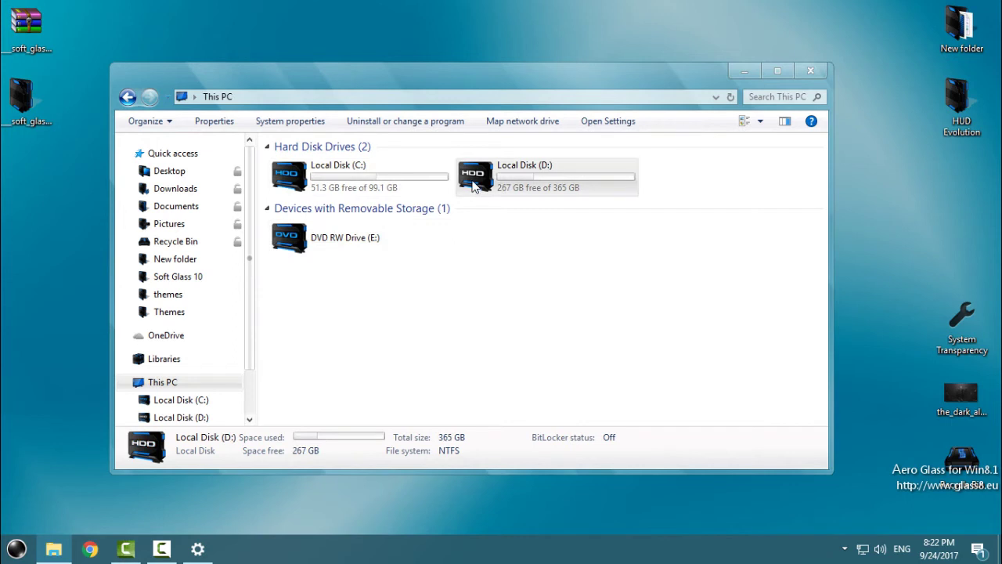
click(789, 70)
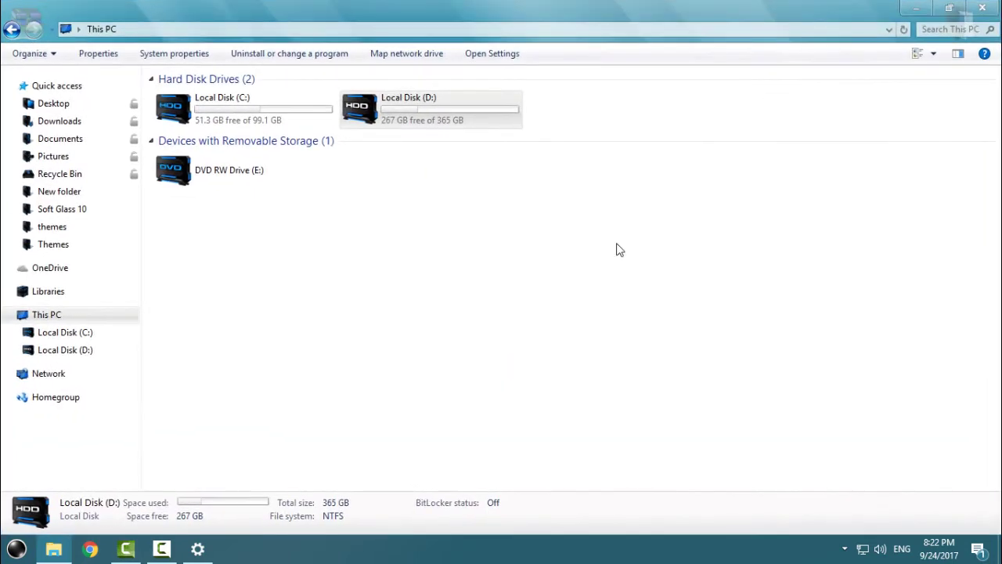
click(467, 273)
right_click(467, 273)
click(501, 308)
drag(475, 6, 501, 76)
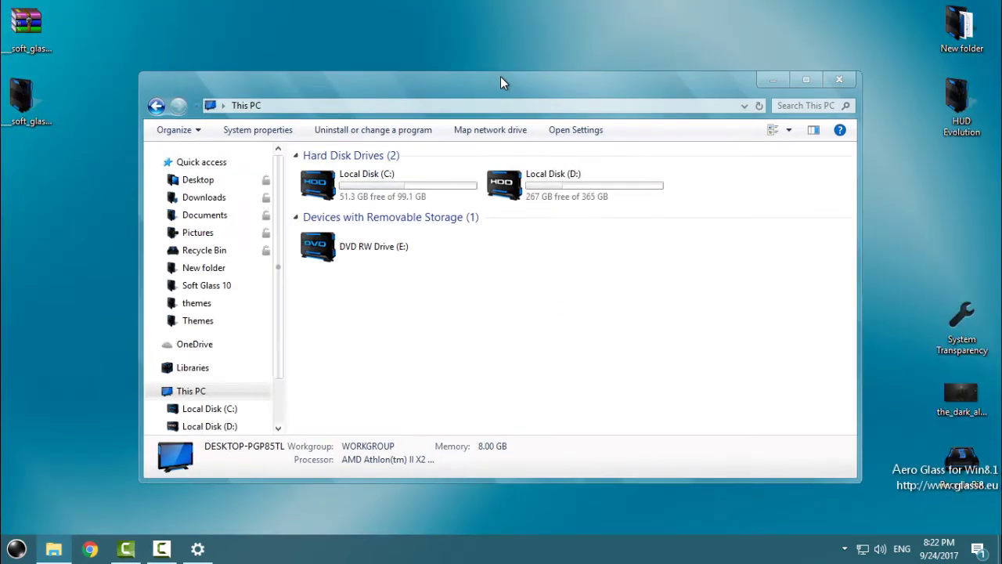
- Reopen the desktop Soft Glass folder and select Soft Glass 10 ORB inside Start ORB
click(838, 79)
click(18, 112)
double_click(19, 112)
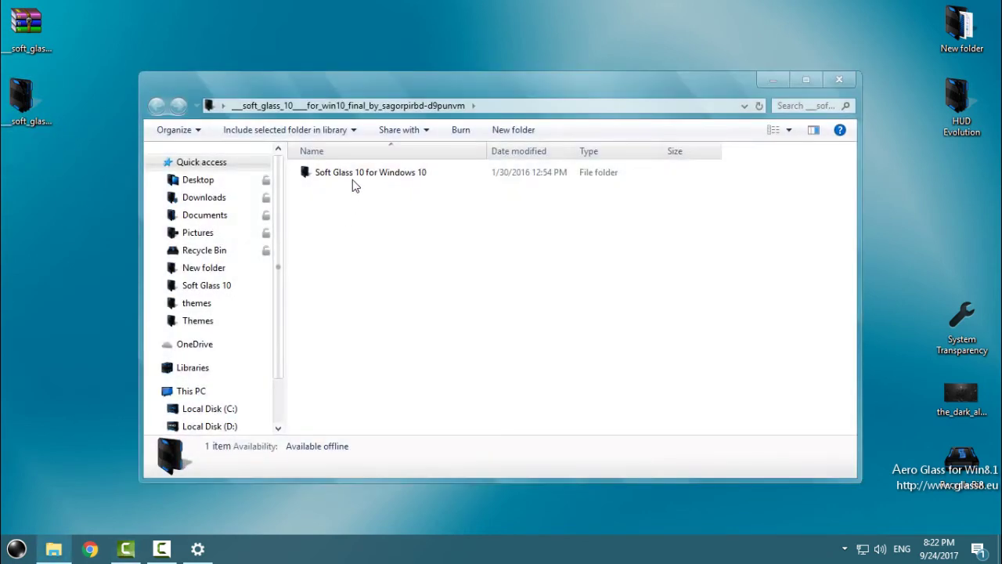
double_click(356, 174)
double_click(349, 205)
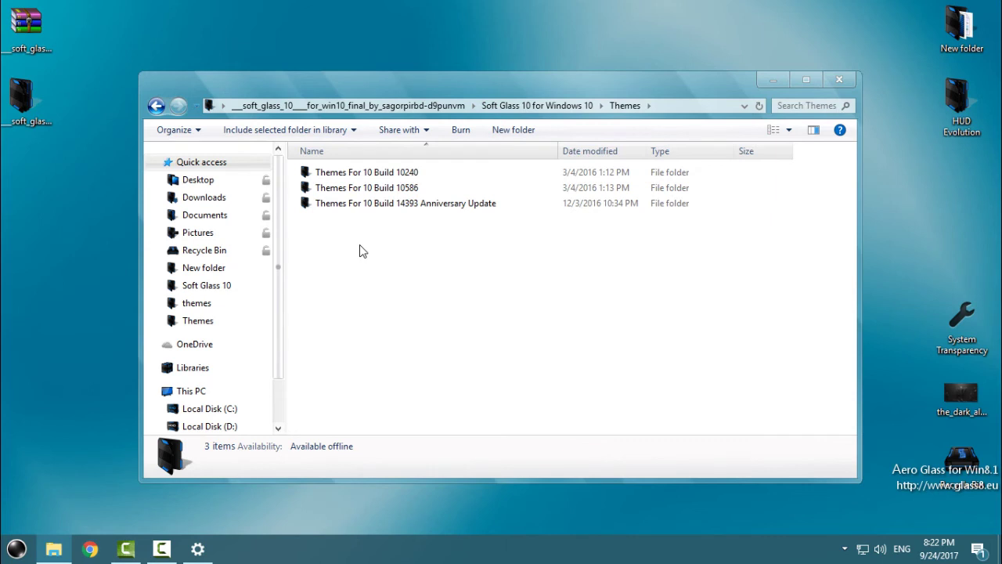
click(156, 106)
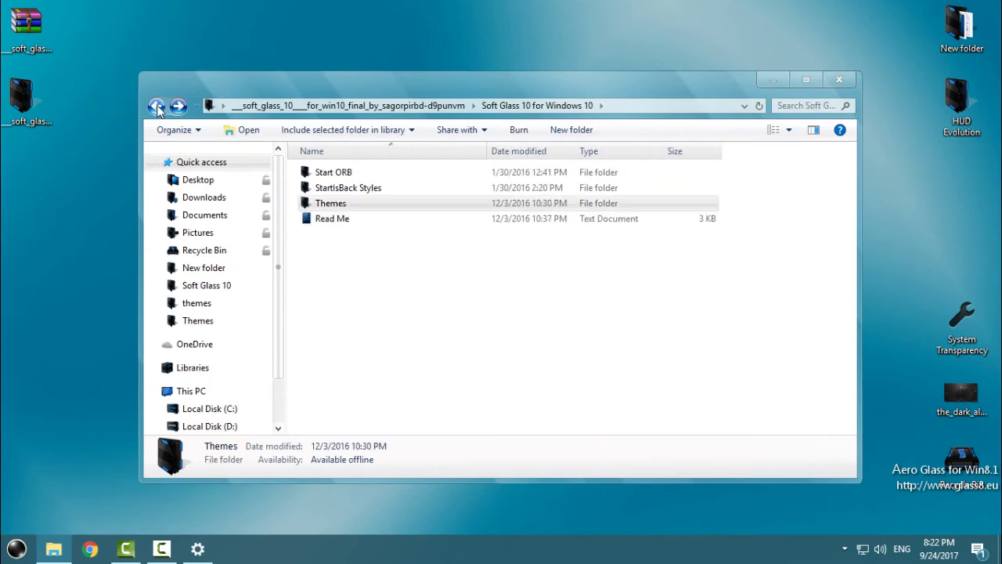
double_click(403, 176)
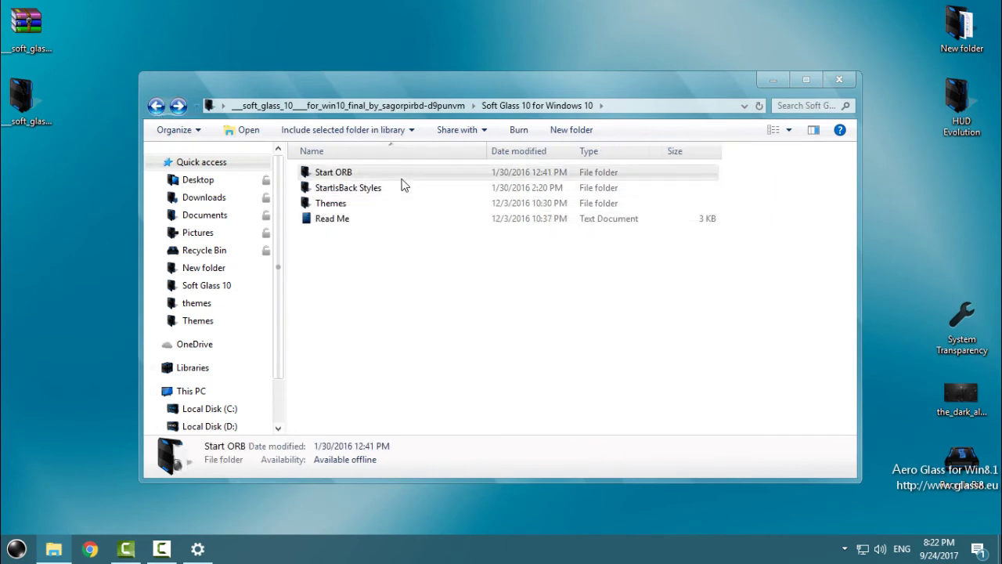
click(334, 205)
- Open the StartIsBack Start menu Properties from the Start menu
click(840, 81)
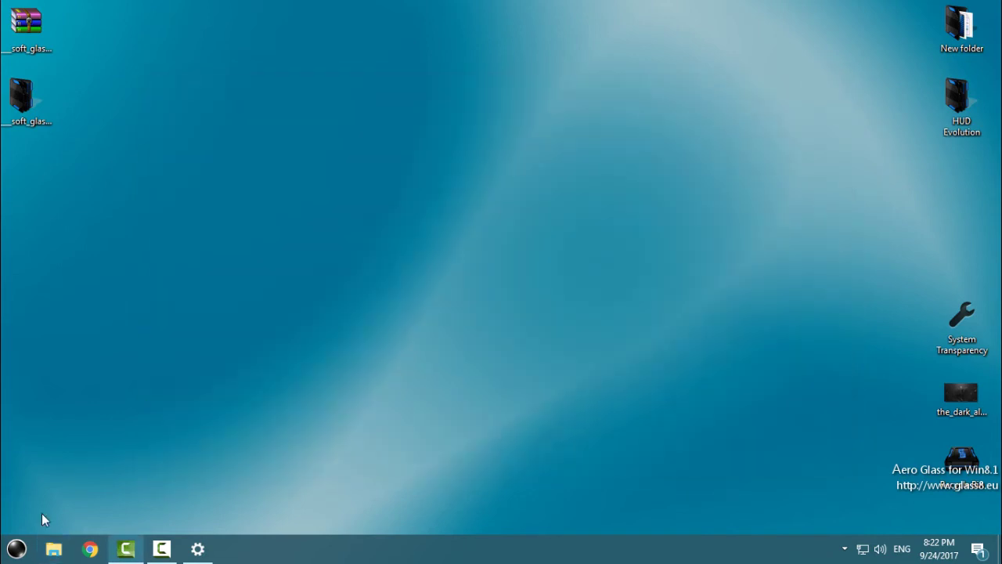
click(16, 550)
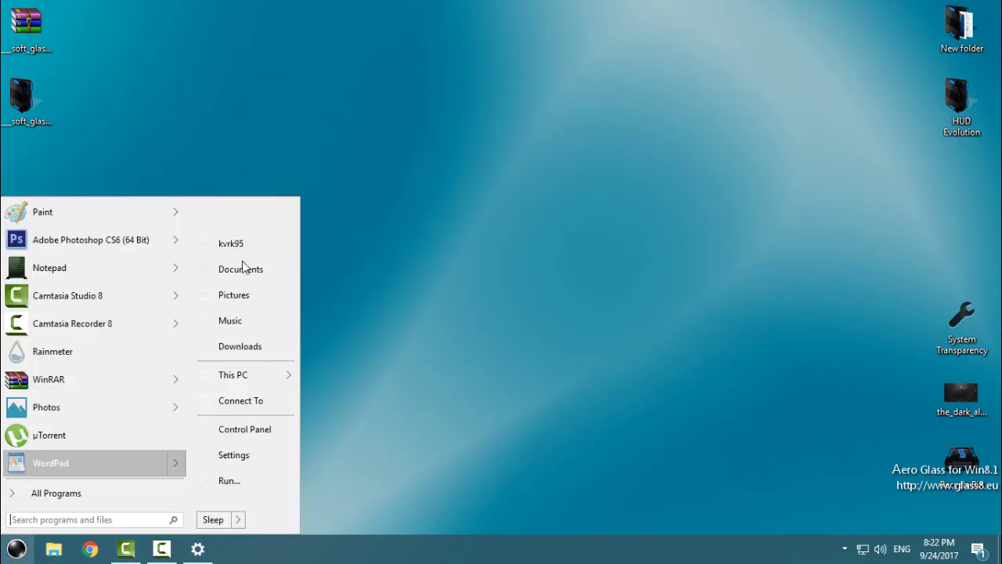
right_click(270, 213)
click(352, 220)
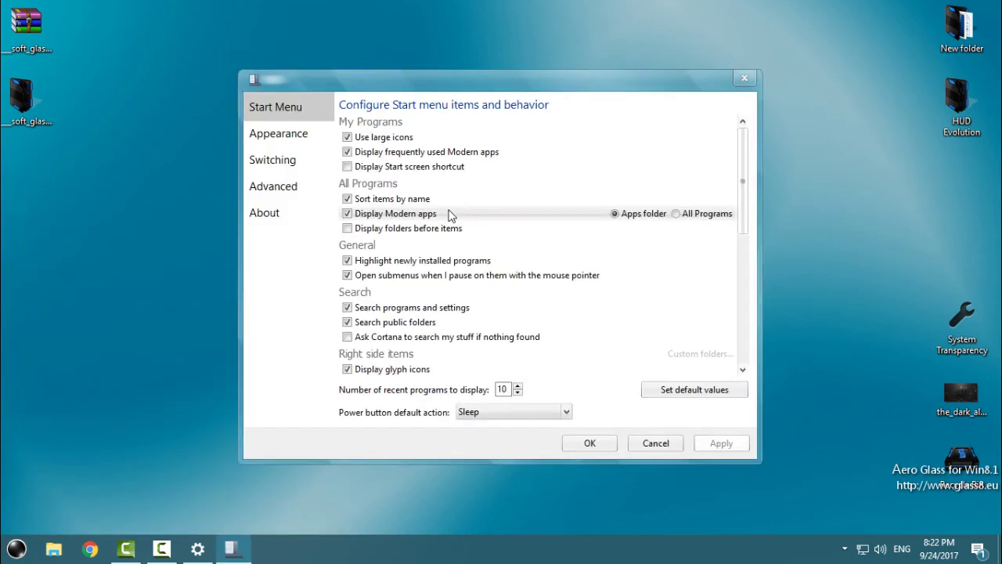
- Choose the Plain8 Start menu style under Appearance, apply it, and preview the new Start menu
click(258, 143)
click(394, 207)
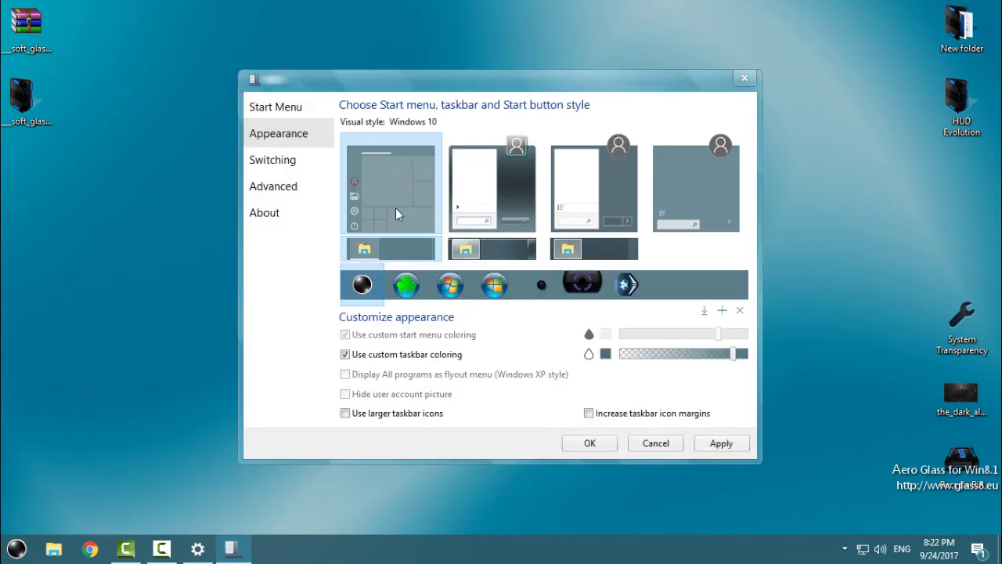
click(600, 443)
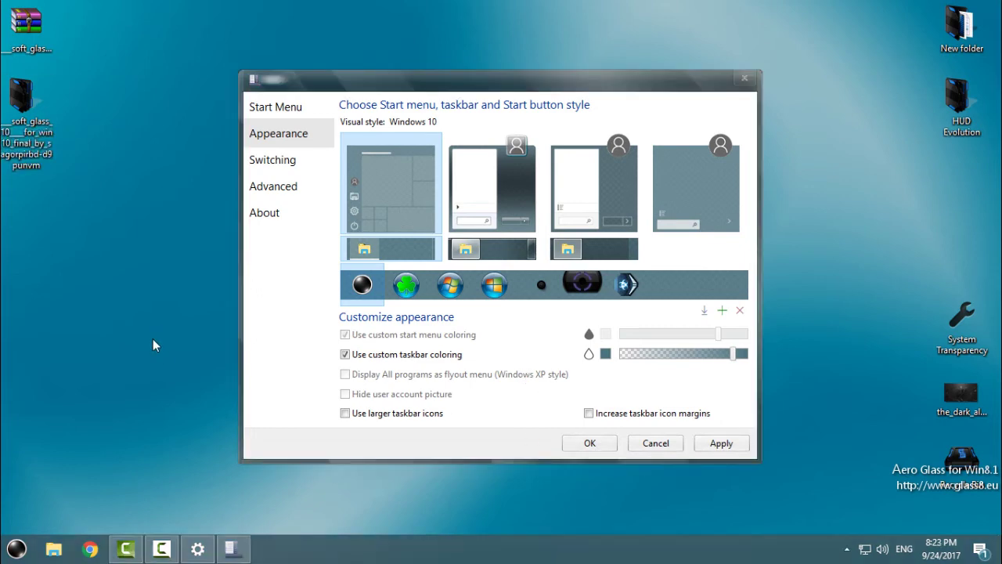
click(589, 200)
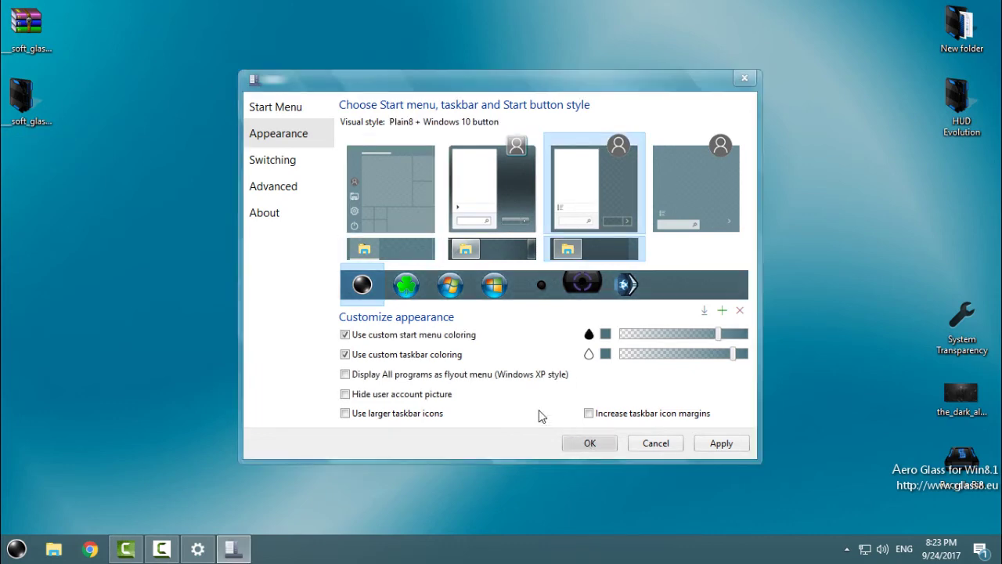
click(718, 441)
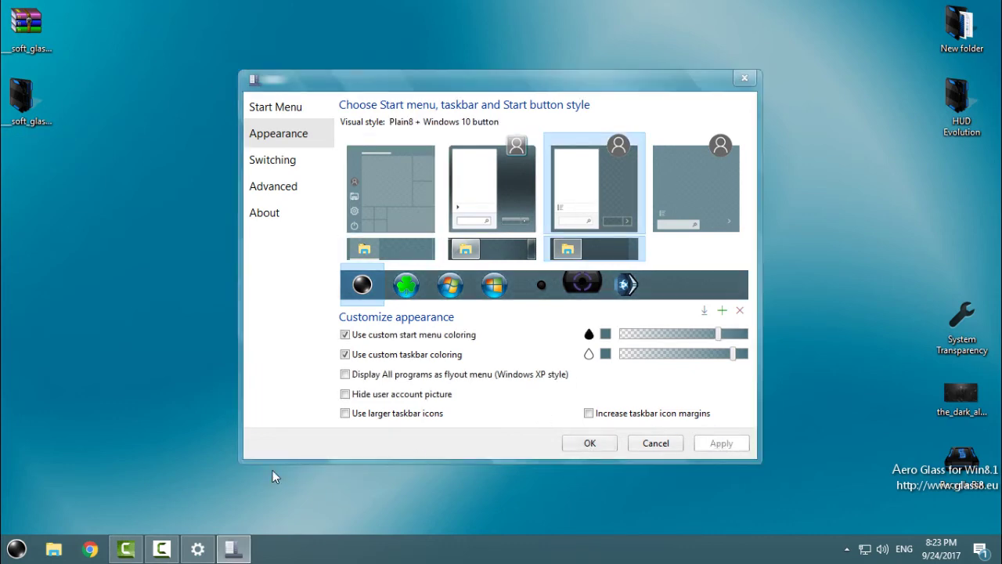
click(16, 548)
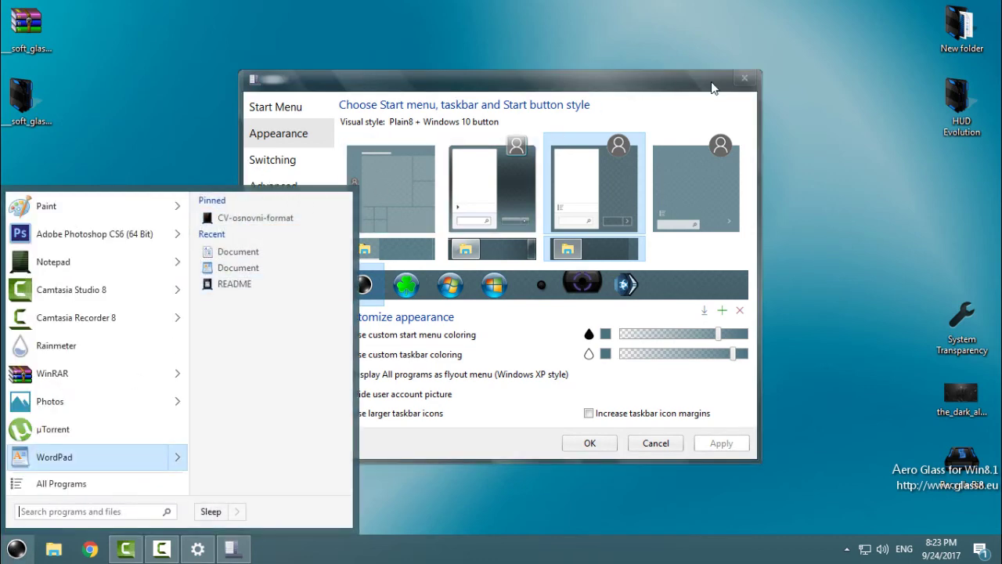
click(744, 77)
click(4, 553)
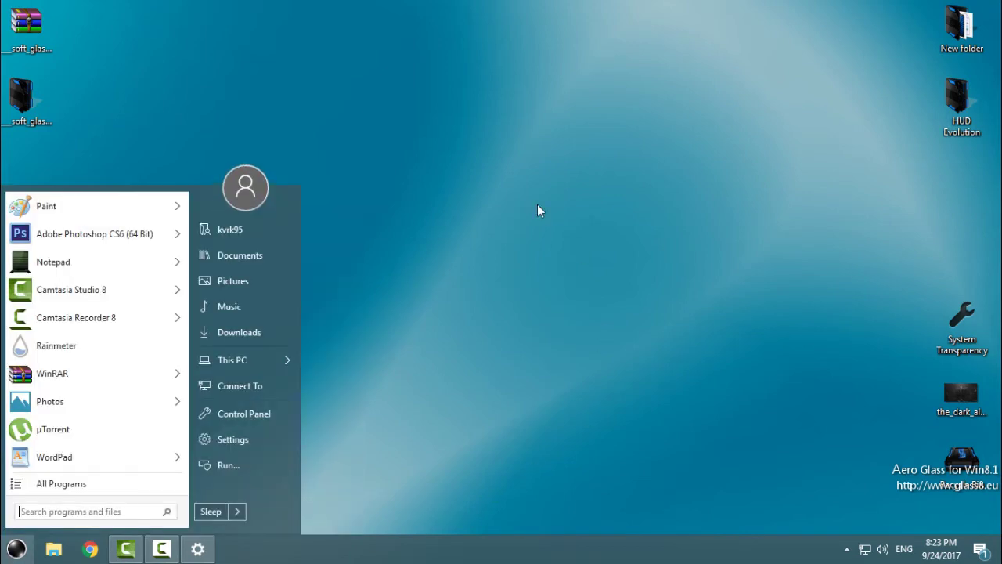
- Launch System Transparency and open its Setup and Info settings from the tray icon
click(479, 177)
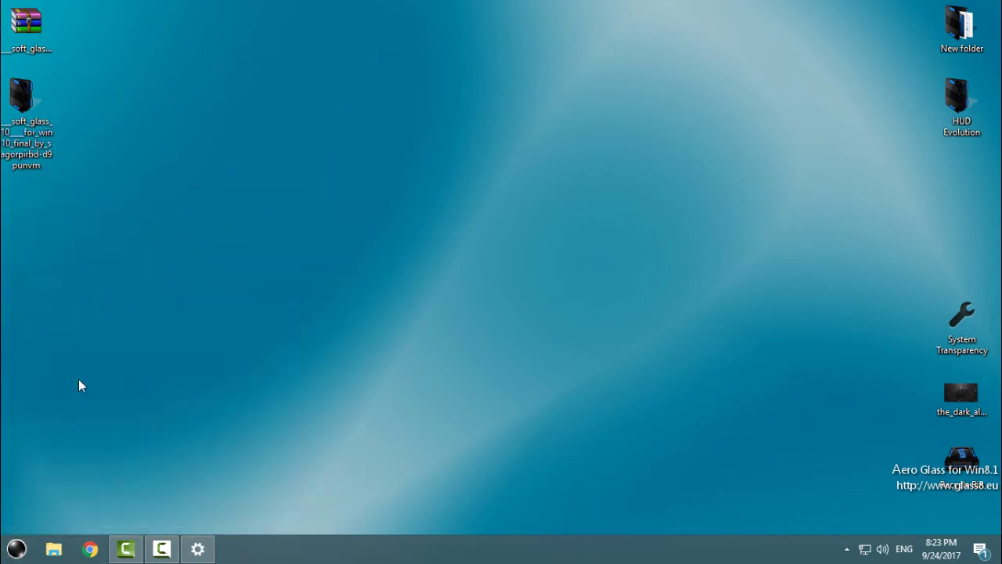
click(53, 548)
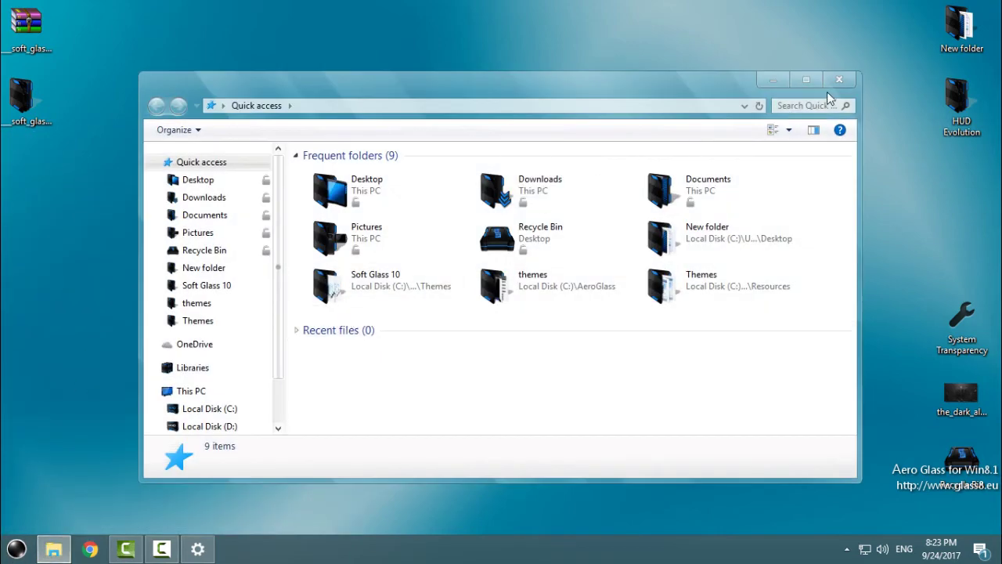
click(830, 83)
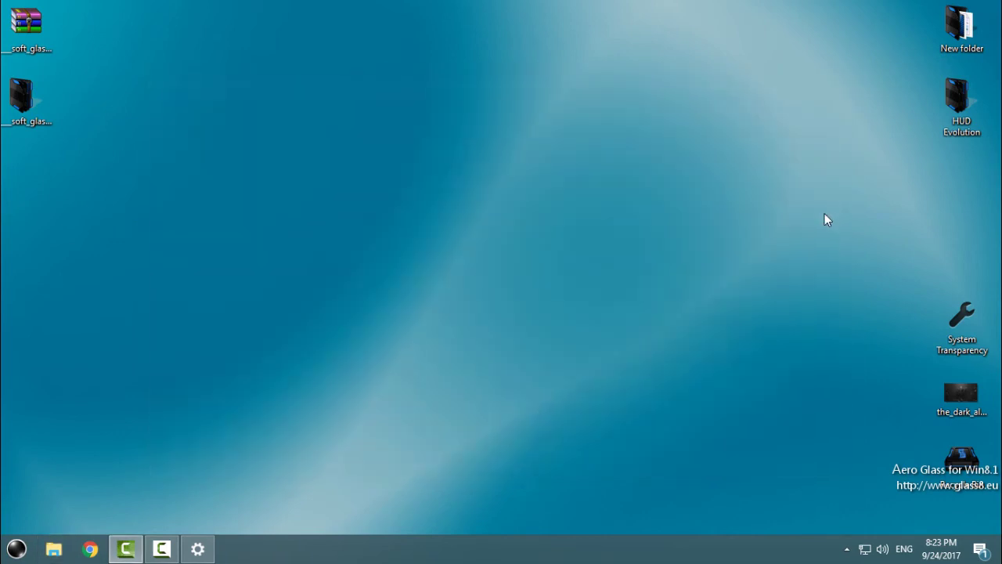
double_click(969, 333)
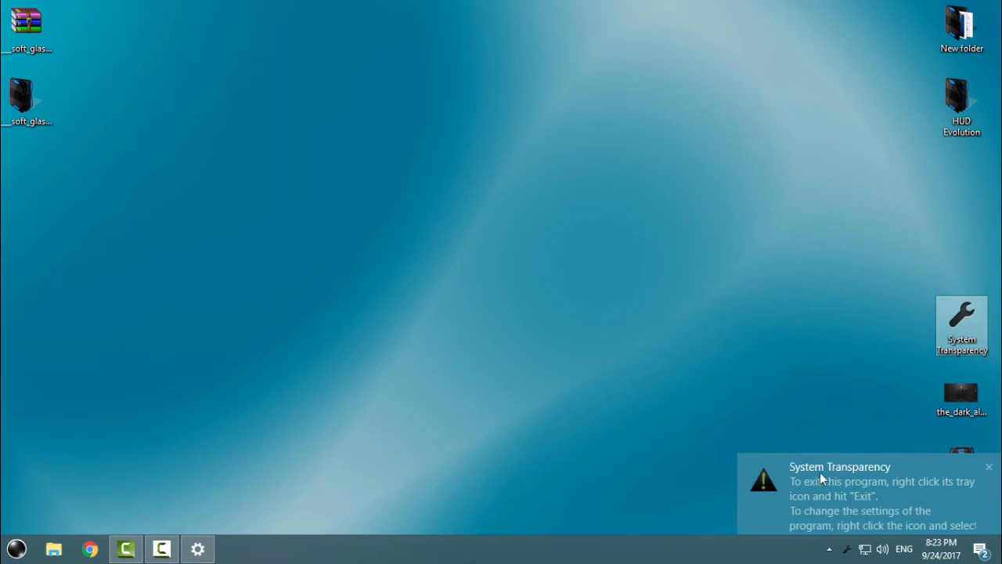
click(965, 497)
click(846, 551)
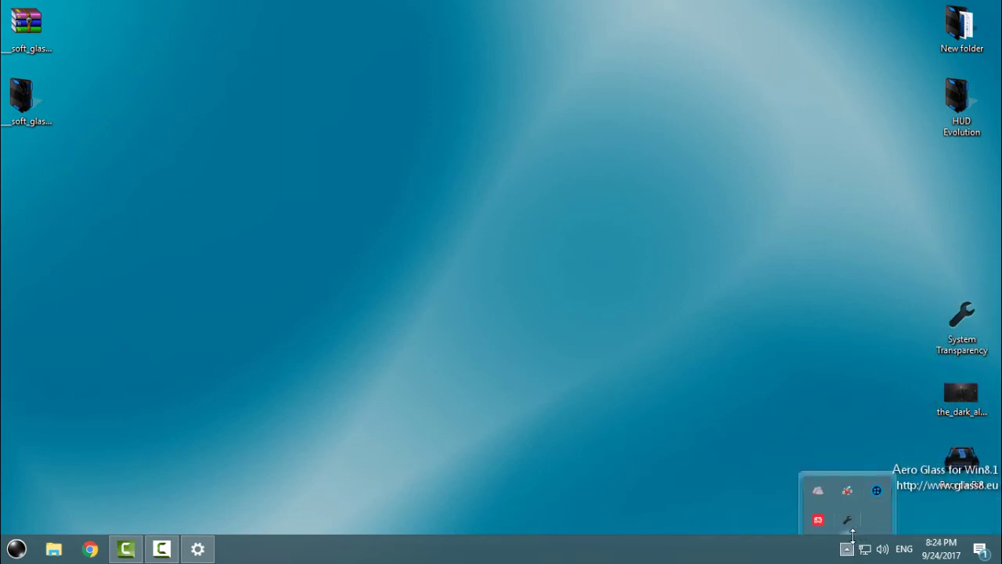
right_click(851, 522)
click(876, 478)
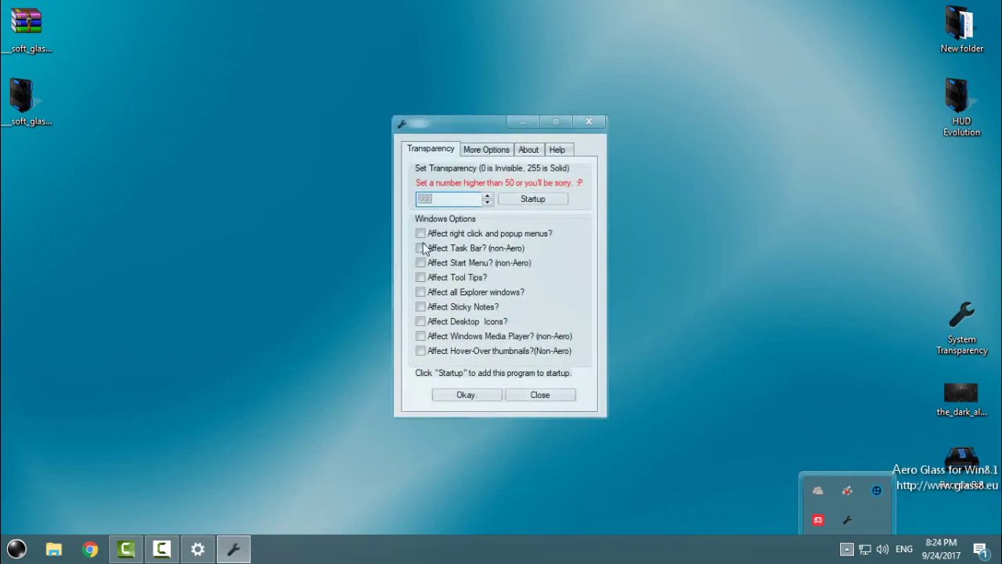
- Set transparency to 220 for popup menus, taskbar, Start menu and Explorer windows, and confirm
drag(430, 199, 380, 196)
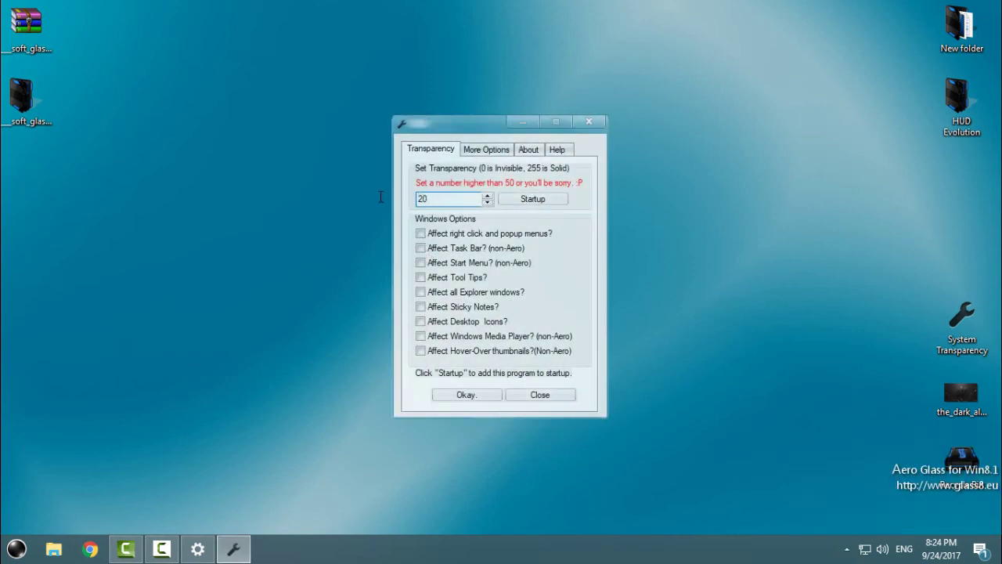
text(0)
click(421, 233)
click(420, 247)
click(421, 262)
click(420, 291)
click(466, 396)
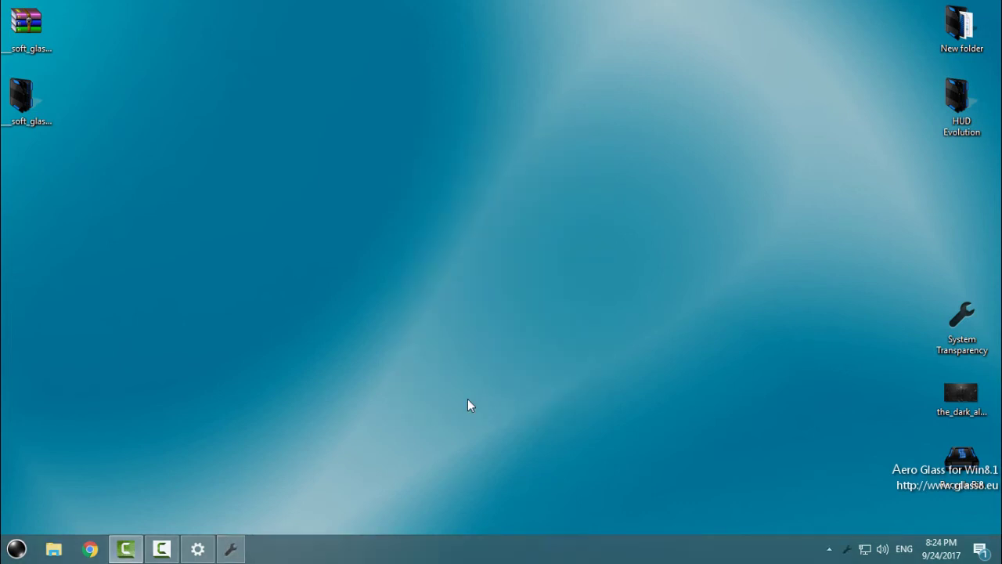
- Drag a Quick access Explorer window over the desktop to preview translucency, then return to Themes settings
click(62, 546)
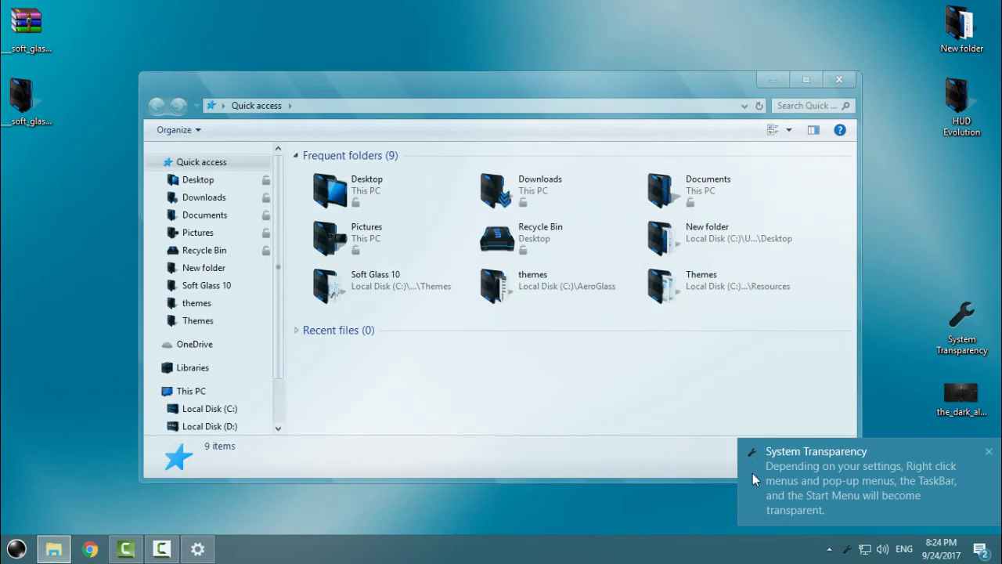
mouse_move(572, 78)
mouse_down()
mouse_move(589, 207)
mouse_move(812, 104)
mouse_move(569, 104)
mouse_move(869, 108)
mouse_move(478, 109)
mouse_move(756, 112)
mouse_move(1001, 146)
mouse_move(639, 139)
mouse_move(915, 125)
mouse_up()
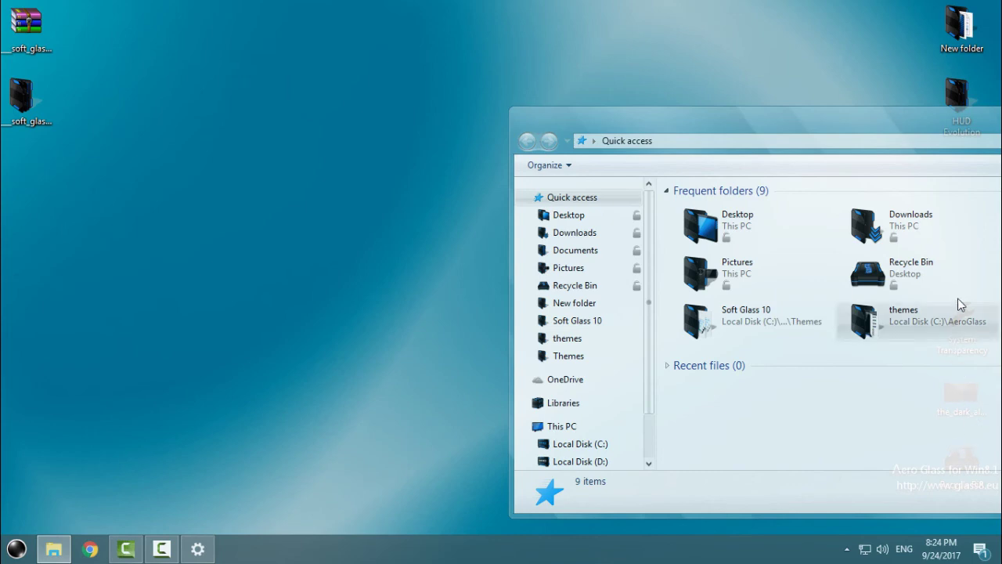
mouse_move(840, 121)
mouse_down()
mouse_move(381, 79)
mouse_move(482, 85)
mouse_up()
click(849, 81)
right_click(327, 322)
click(293, 380)
click(210, 549)
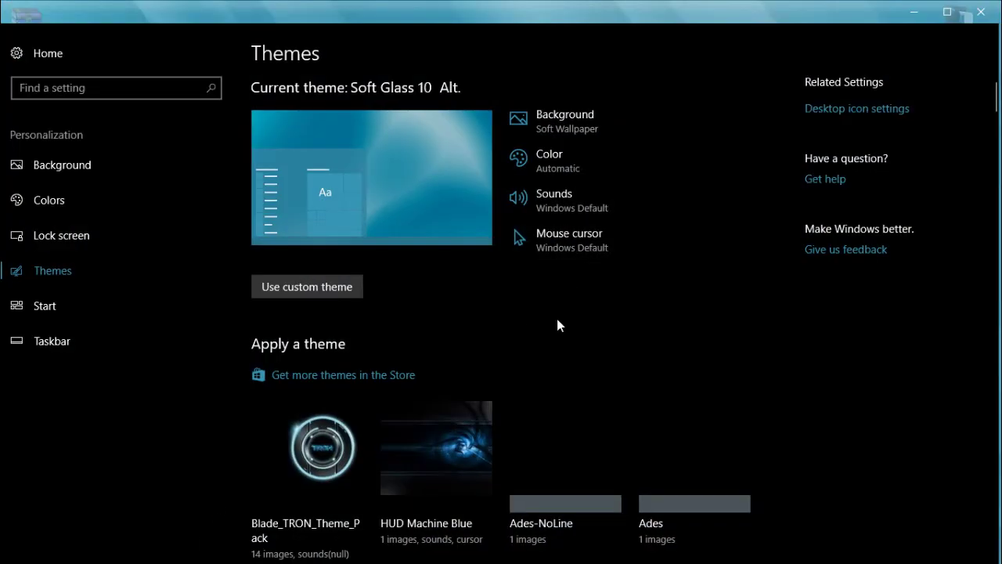
- Apply the plain Soft Glass 10 theme in place of the Alt version and close Settings
mouse_move(992, 100)
mouse_down()
mouse_move(994, 404)
mouse_move(973, 461)
mouse_up()
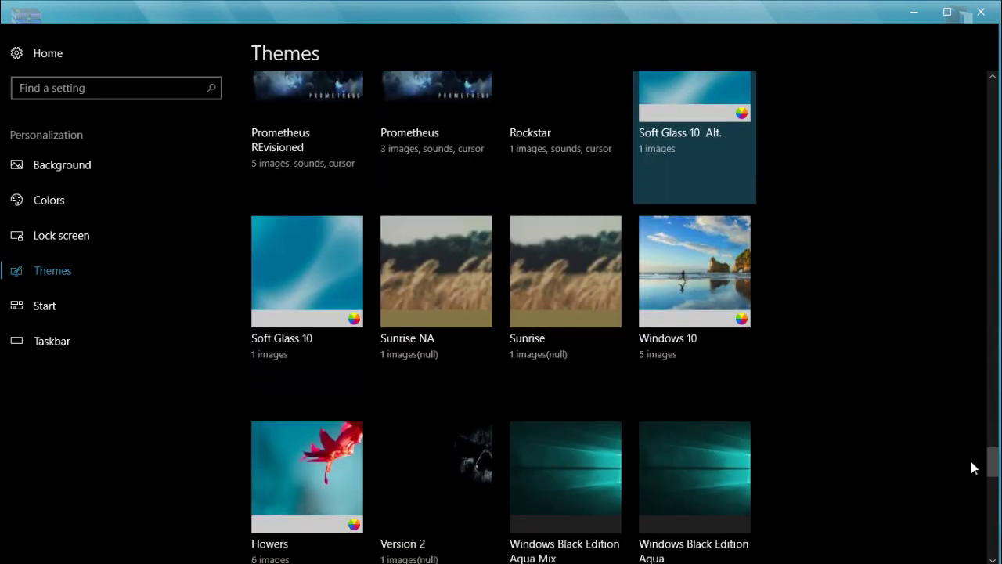
click(302, 288)
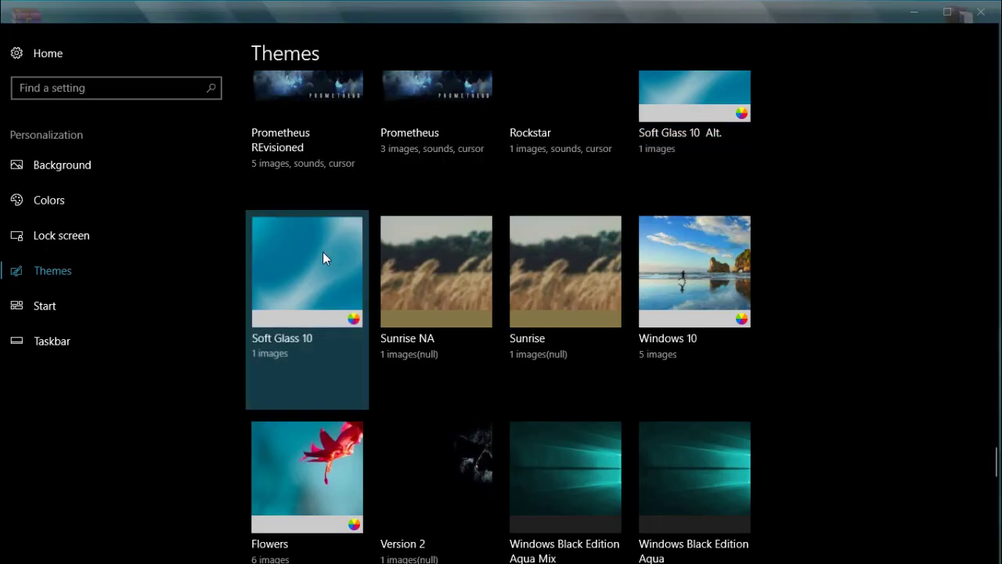
click(980, 12)
- Refresh the desktop and open a File Explorer window at Quick access
right_click(322, 164)
click(351, 226)
click(17, 548)
click(458, 498)
click(54, 548)
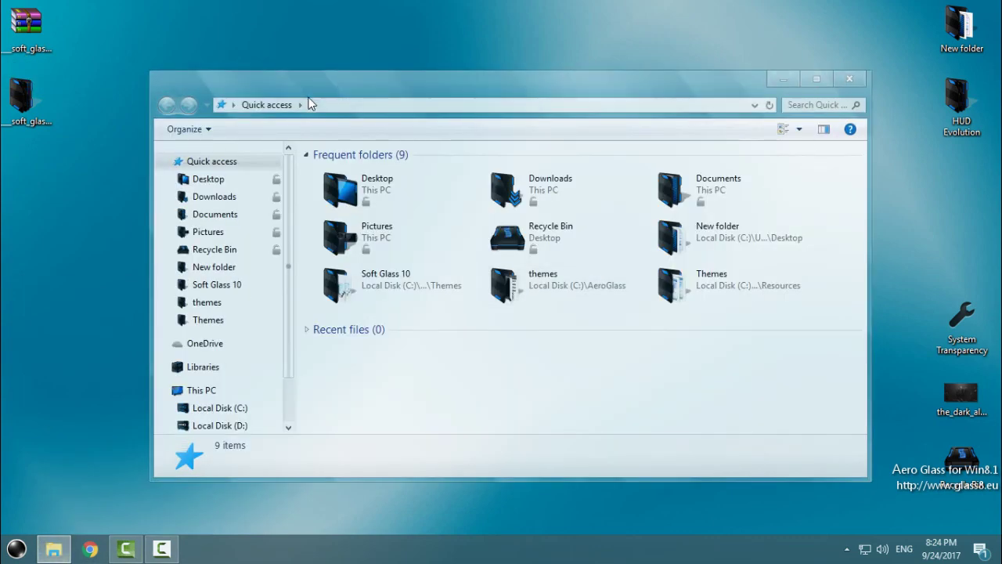
- Show This PC with both hard disks and the DVD drive, then refresh the view
click(178, 392)
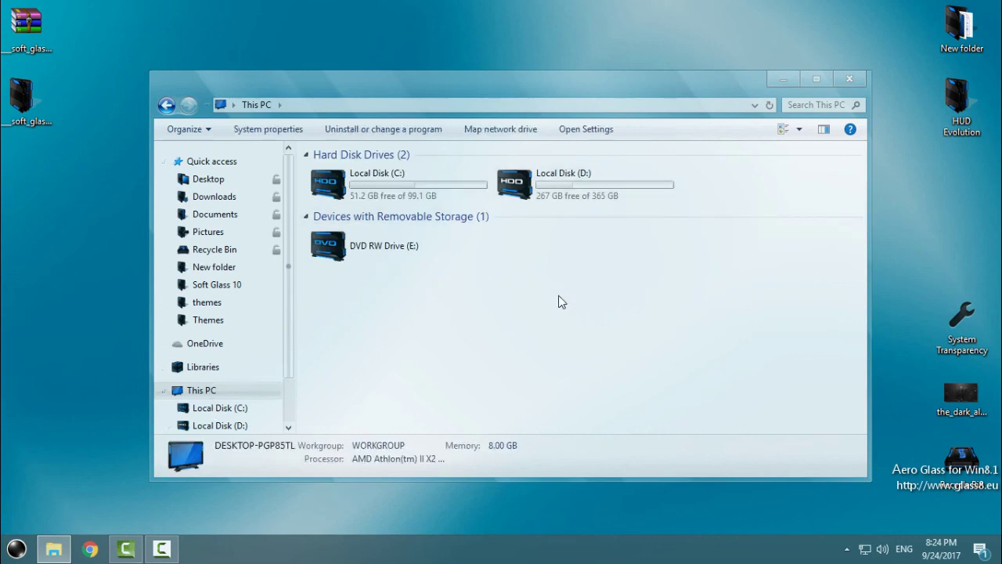
right_click(558, 295)
click(580, 354)
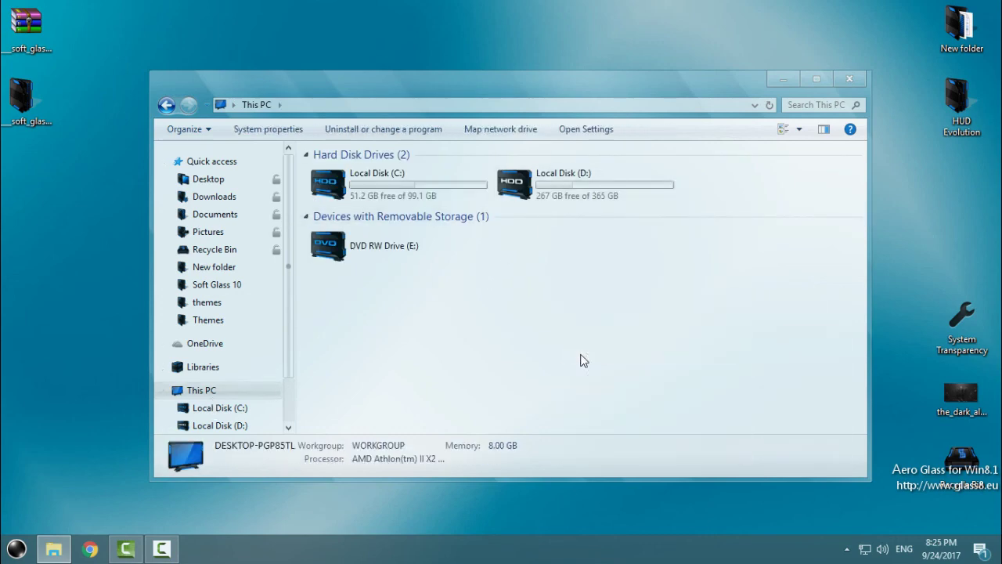